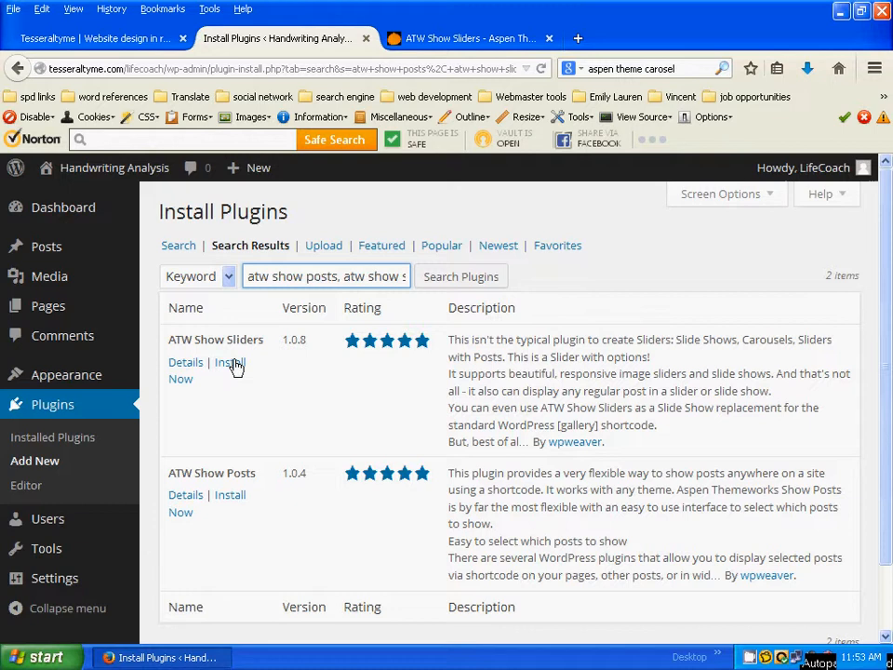
- Install the ATW Show Sliders plugin from the search results and activate it
{"action": "left_click", "coordinate": [230, 362]}
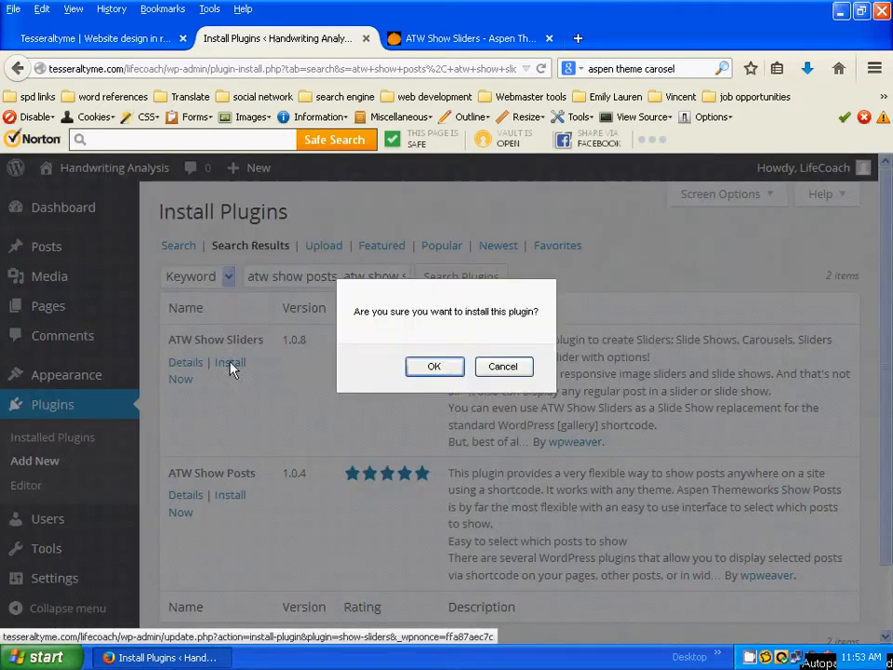
{"action": "left_click", "coordinate": [426, 370]}
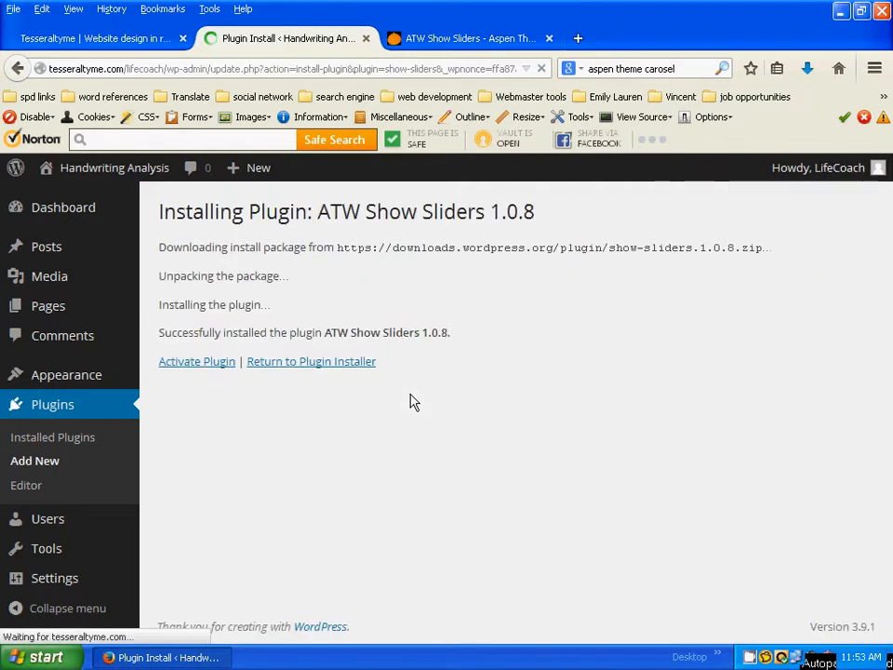
{"action": "left_click", "coordinate": [190, 367]}
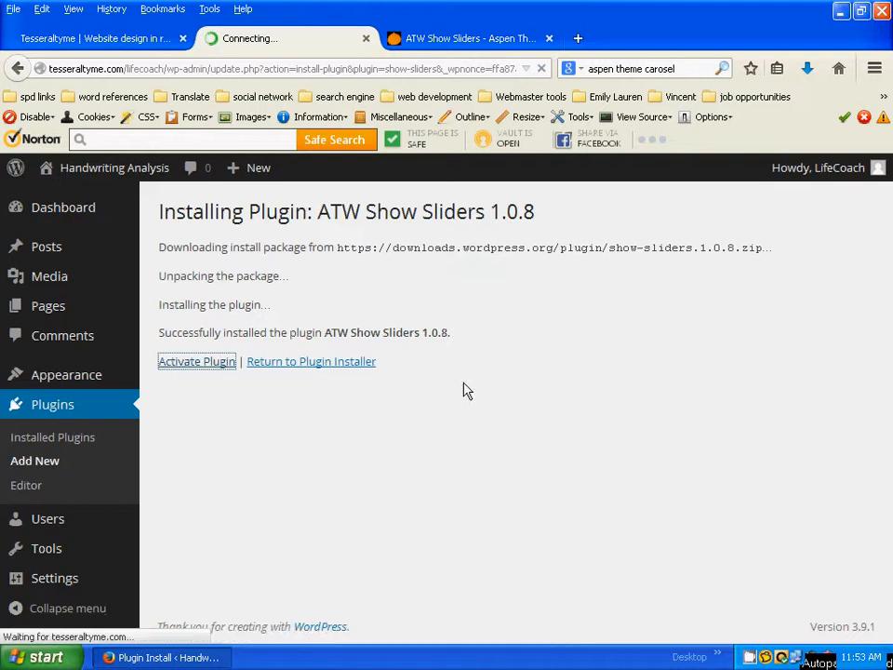
- Return to the plugin search results, then install and activate the ATW Show Posts plugin
{"action": "left_click", "coordinate": [18, 68]}
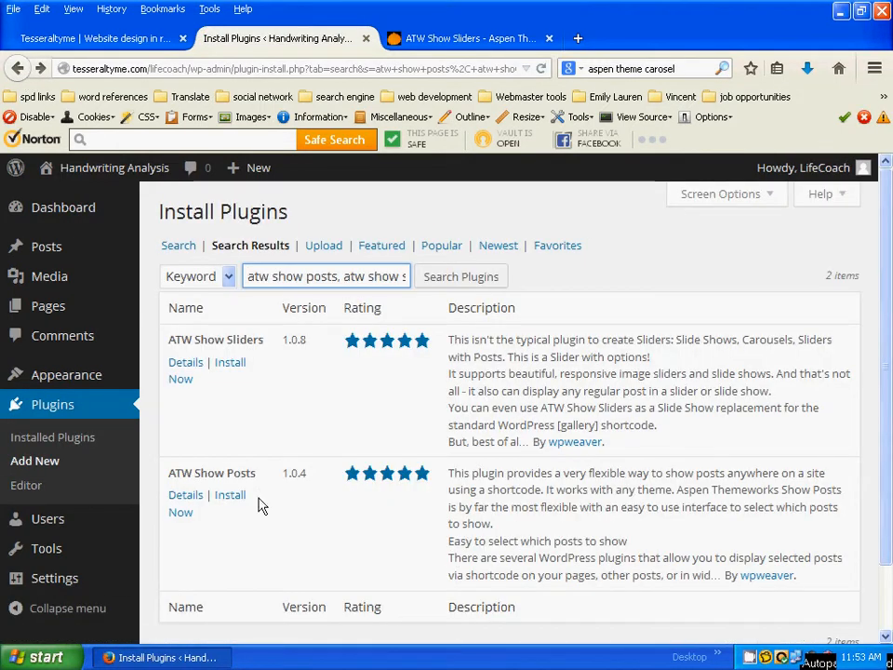
{"action": "left_click", "coordinate": [230, 498]}
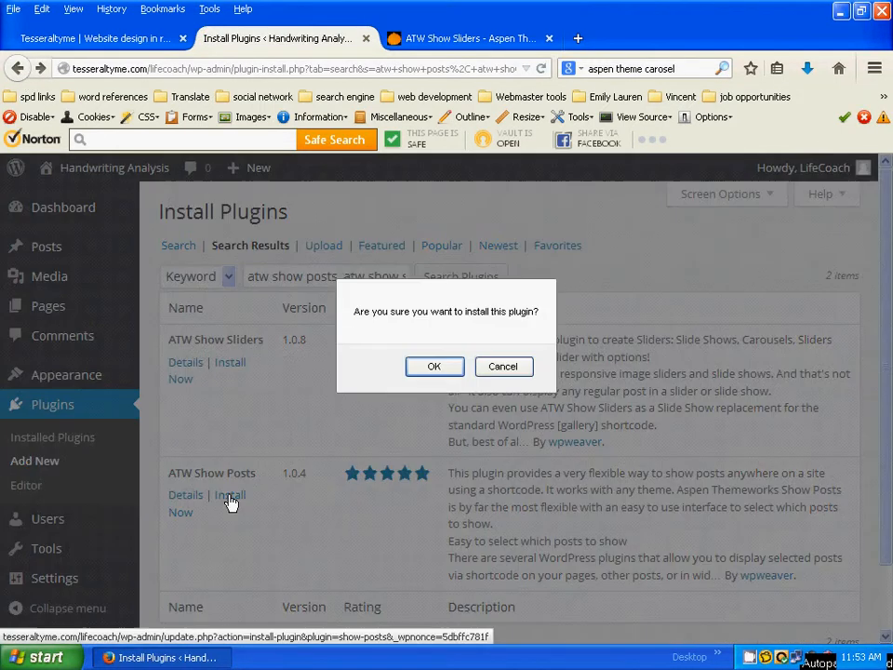
{"action": "left_click", "coordinate": [452, 365]}
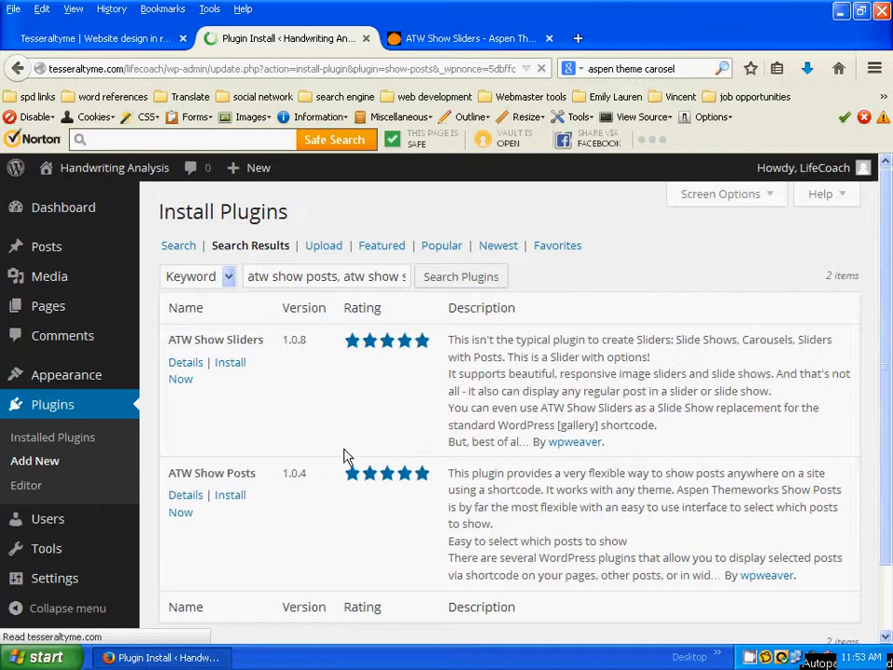
{"action": "left_click", "coordinate": [197, 452]}
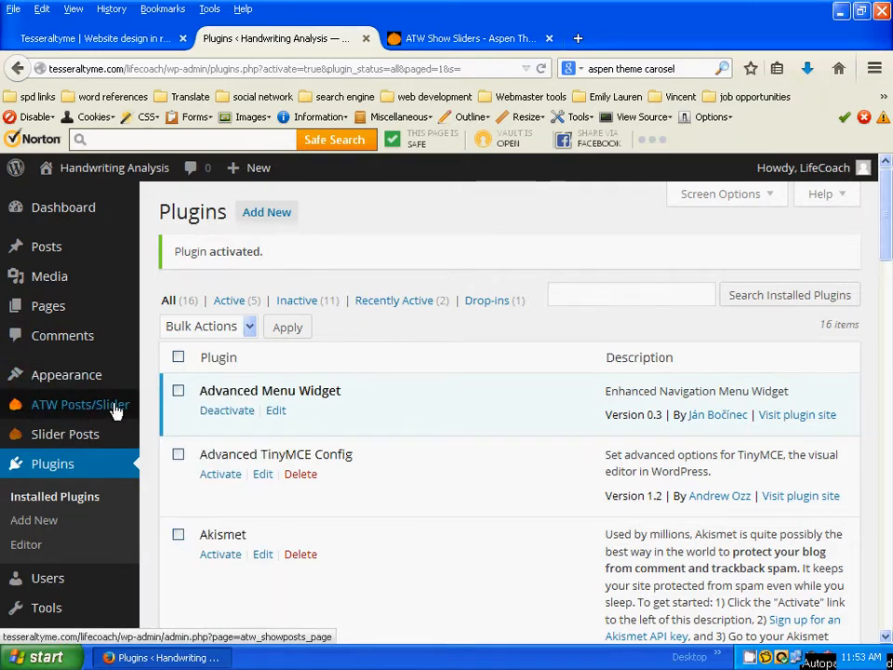
- Start a new slider post and upload the five 940x120 images from the header folder, leaving out sopris.jpg
{"action": "mouse_move", "coordinate": [72, 437]}
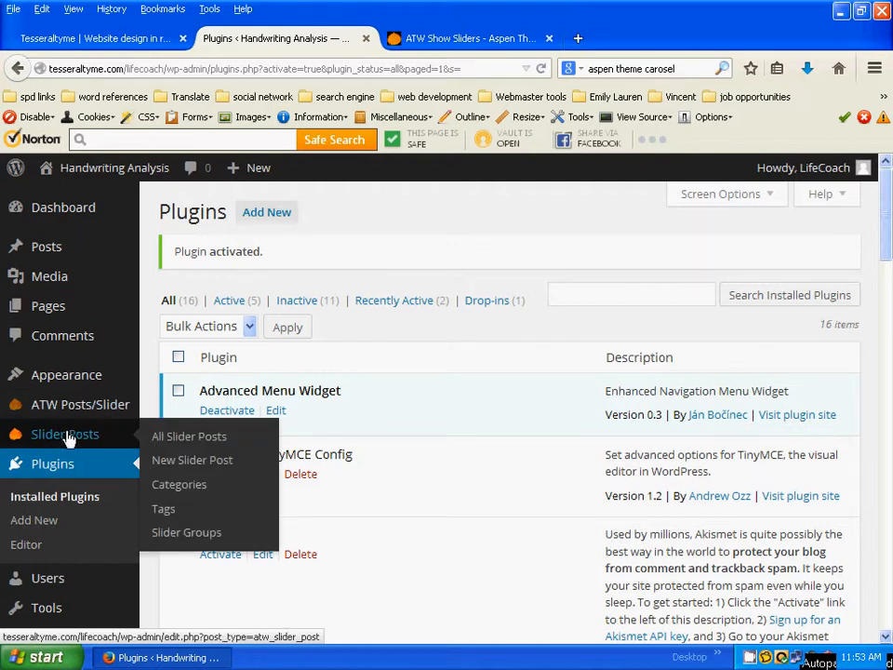
{"action": "left_click", "coordinate": [189, 462]}
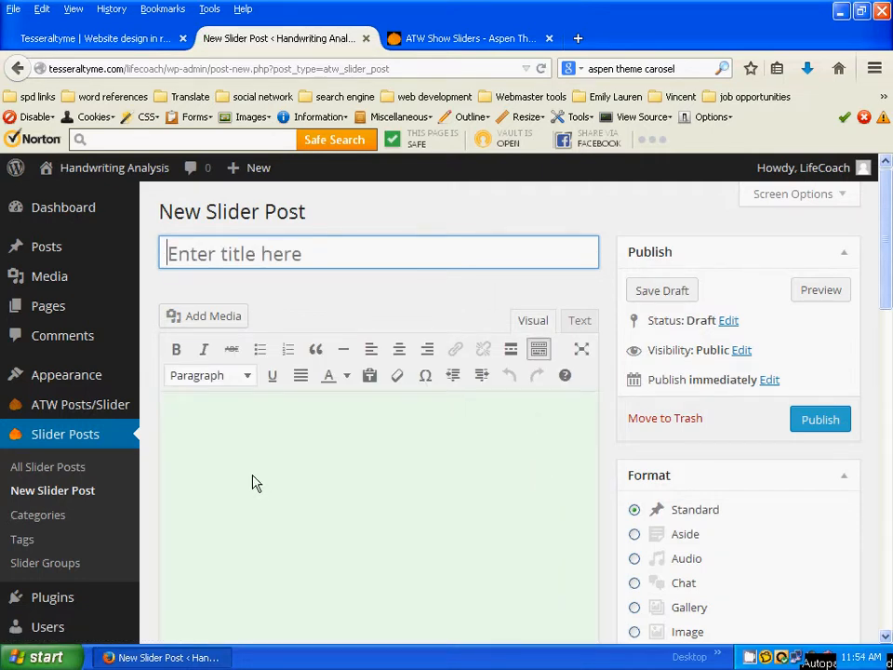
{"action": "left_click", "coordinate": [214, 316]}
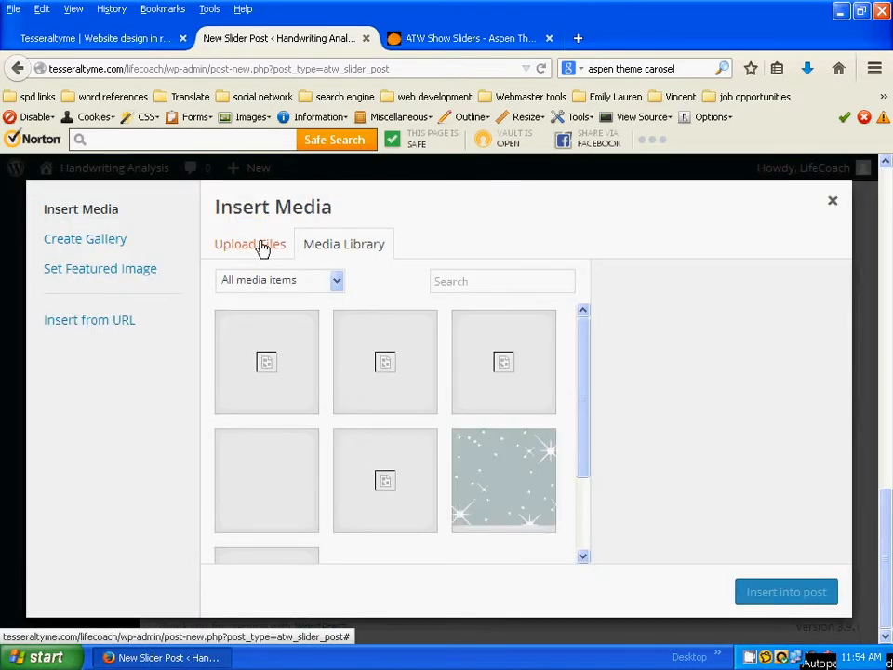
{"action": "left_click", "coordinate": [251, 244]}
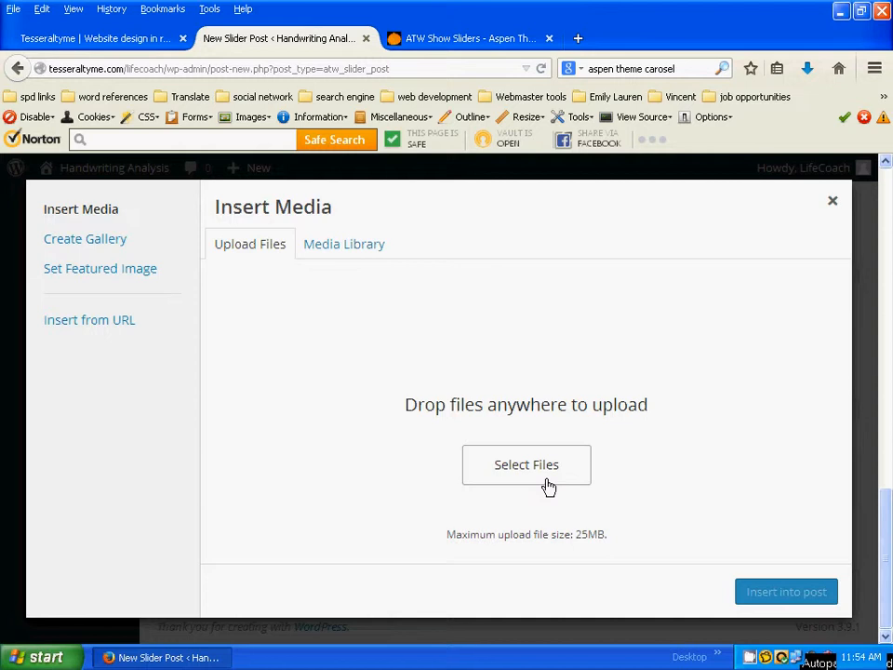
{"action": "left_click", "coordinate": [526, 454]}
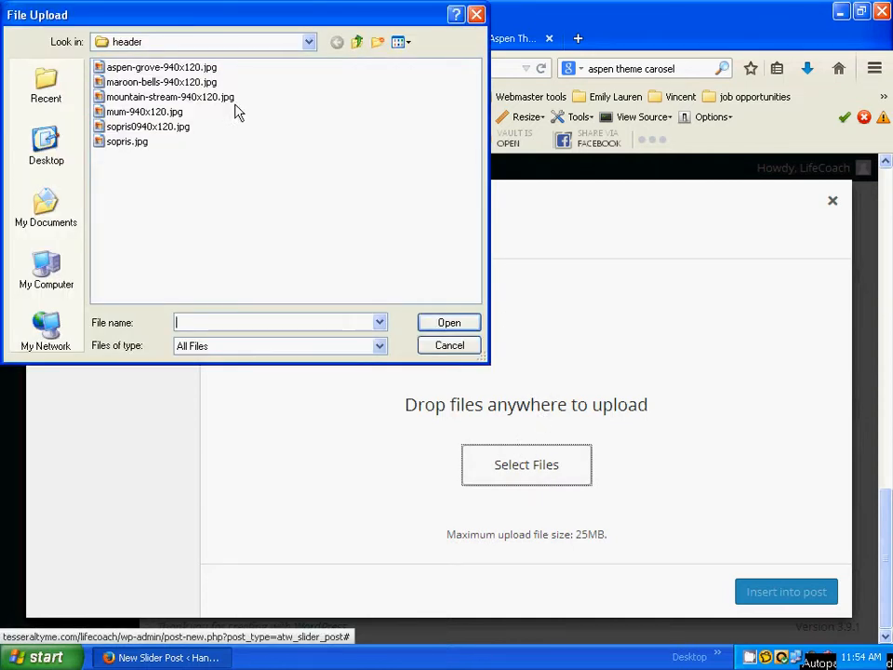
{"action": "left_click", "coordinate": [149, 127]}
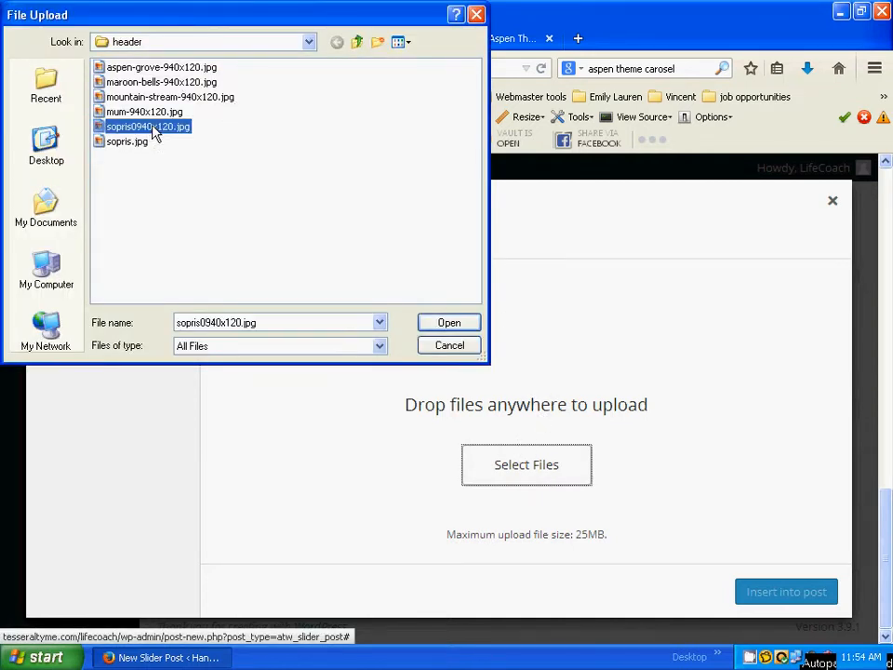
{"action": "left_click", "coordinate": [167, 68], "text": "shift"}
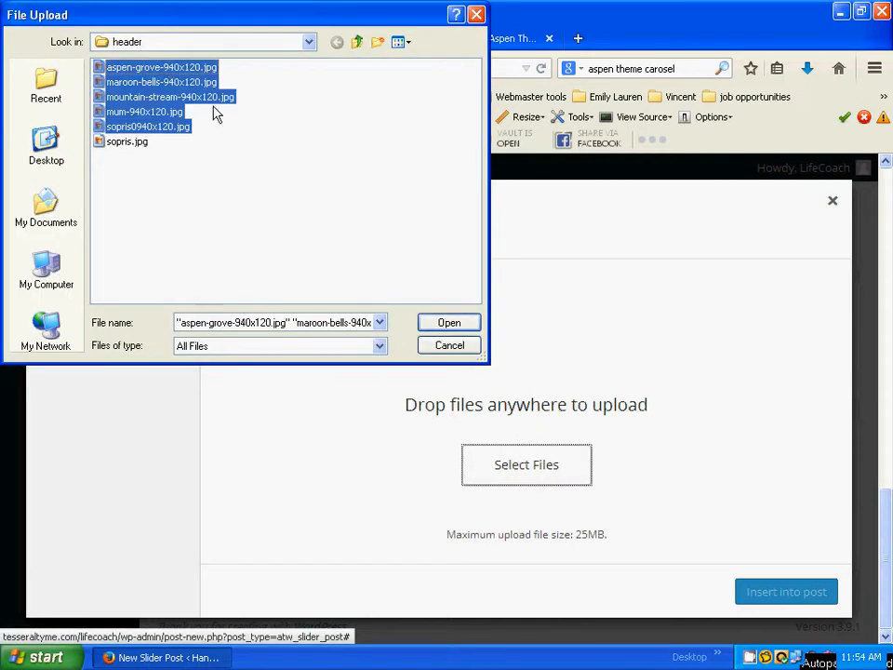
{"action": "left_click", "coordinate": [465, 322]}
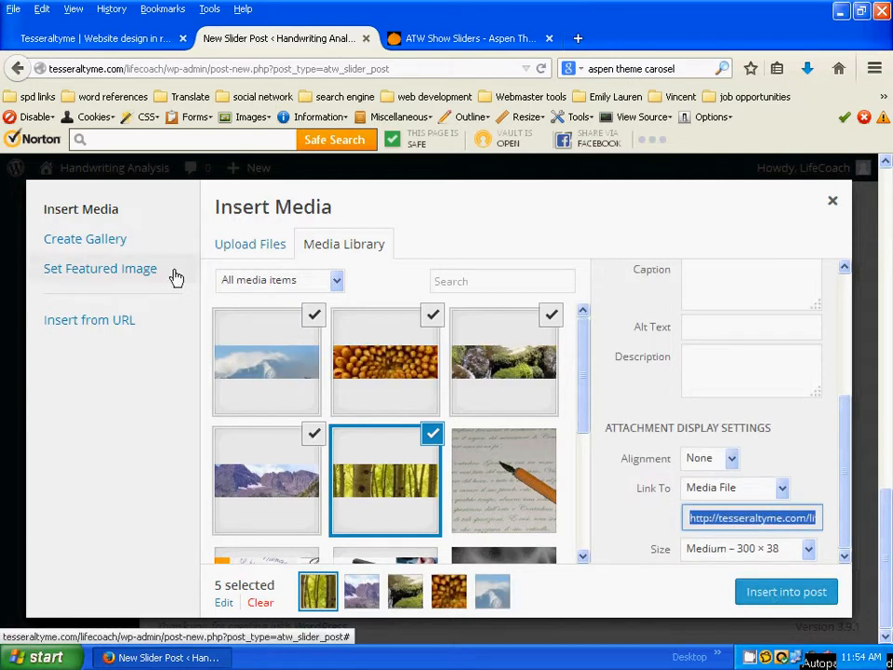
- Create a new gallery from the five uploaded header images
{"action": "left_click", "coordinate": [833, 202]}
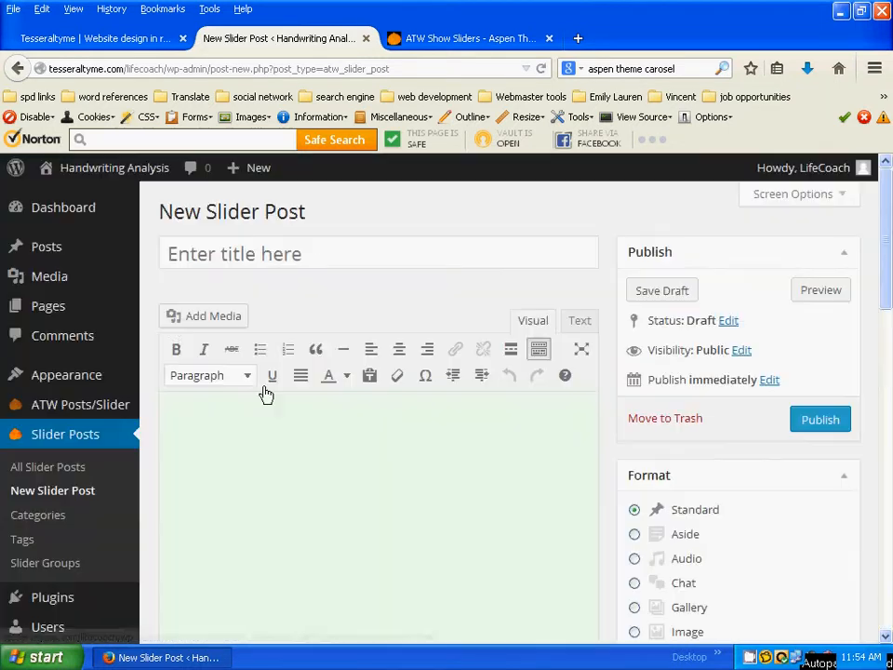
{"action": "left_click", "coordinate": [193, 314]}
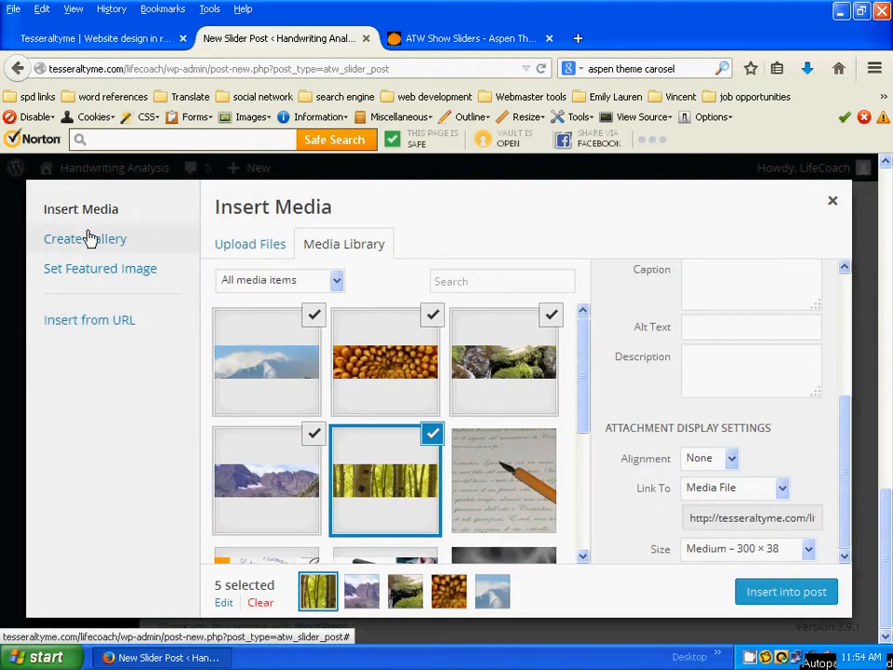
{"action": "left_click", "coordinate": [91, 240]}
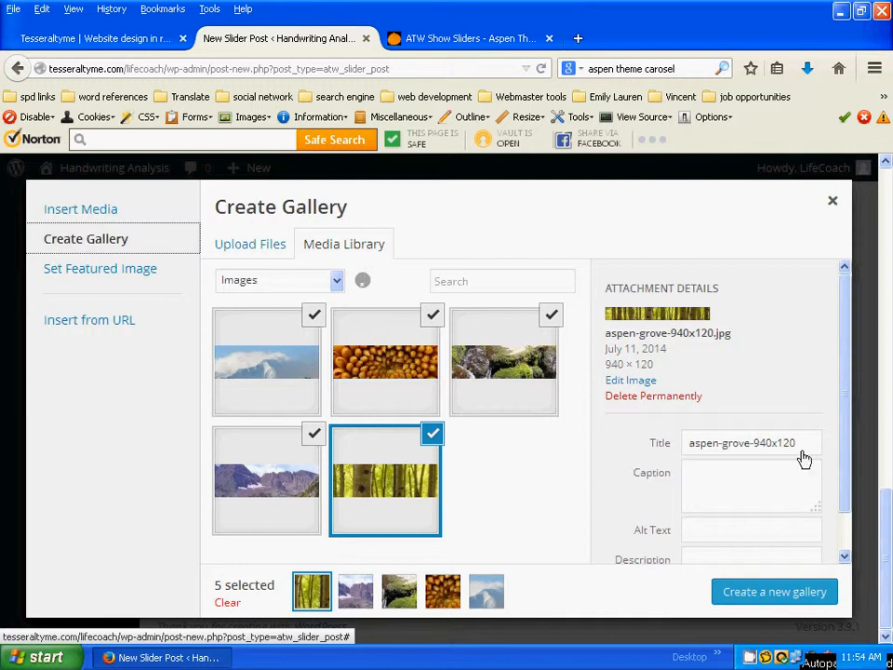
{"action": "left_click", "coordinate": [796, 598]}
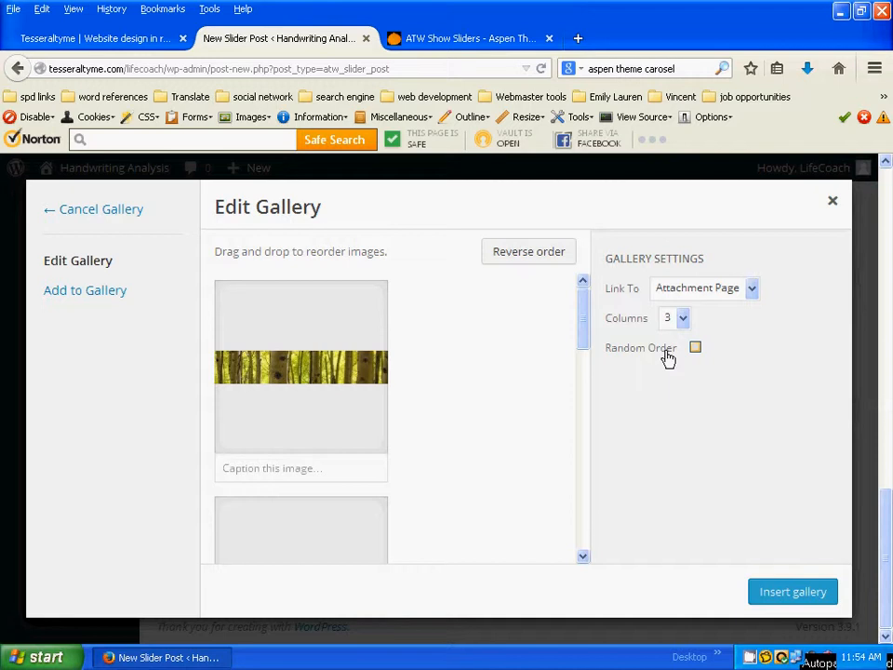
- Link the gallery images to Media File and insert the gallery into the slider post
{"action": "left_click", "coordinate": [752, 291]}
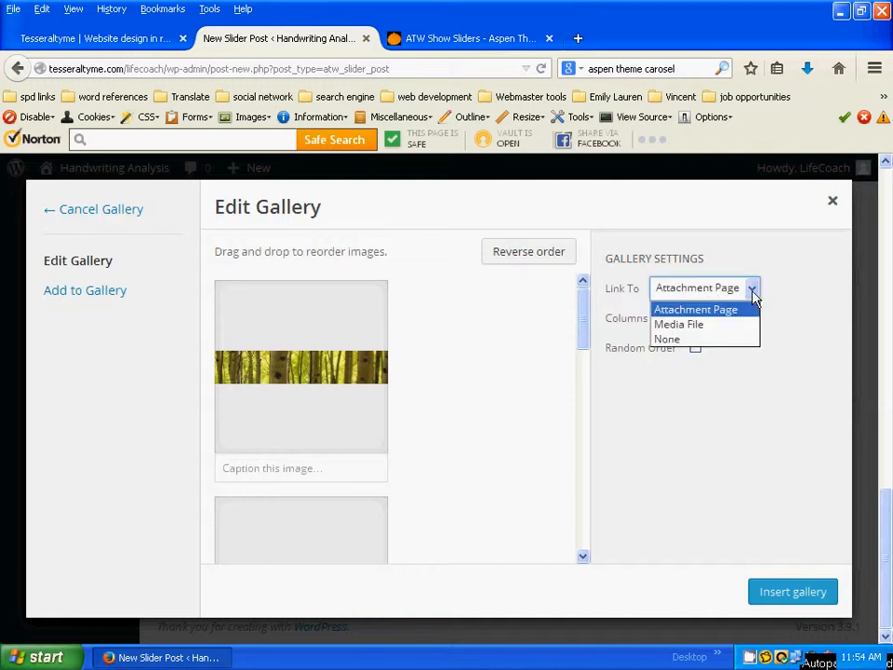
{"action": "left_click", "coordinate": [696, 323]}
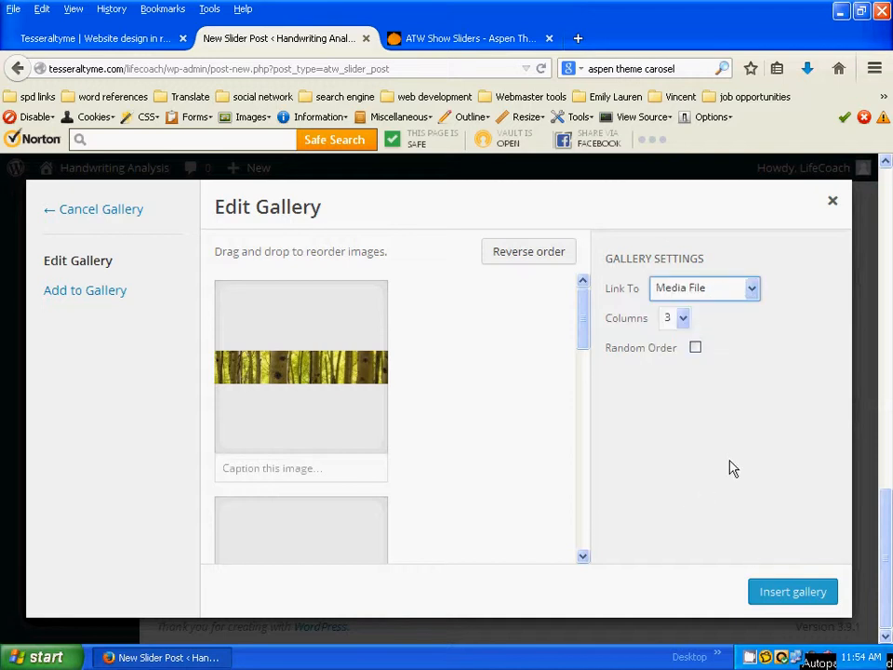
{"action": "left_click", "coordinate": [753, 291]}
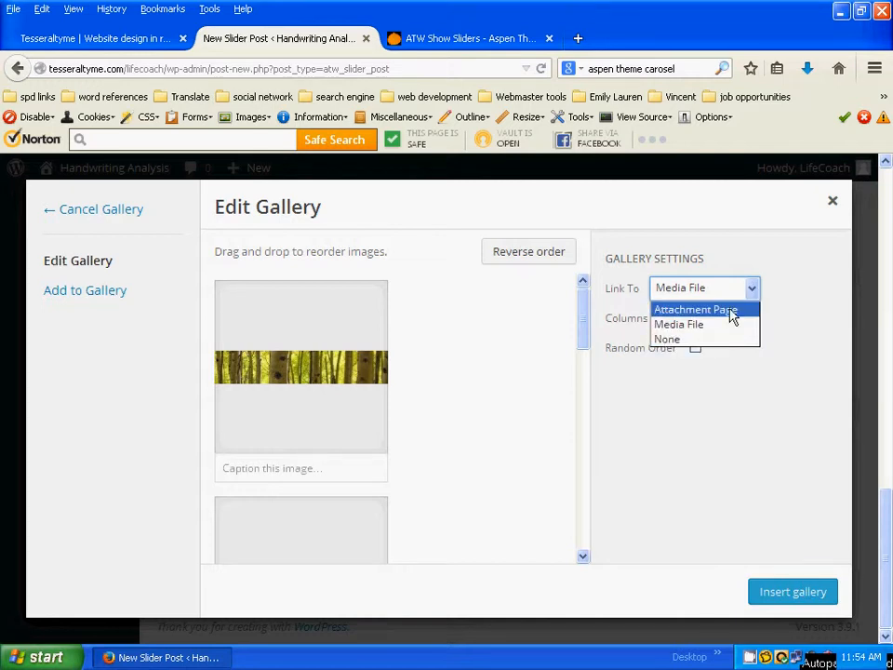
{"action": "left_click", "coordinate": [810, 376]}
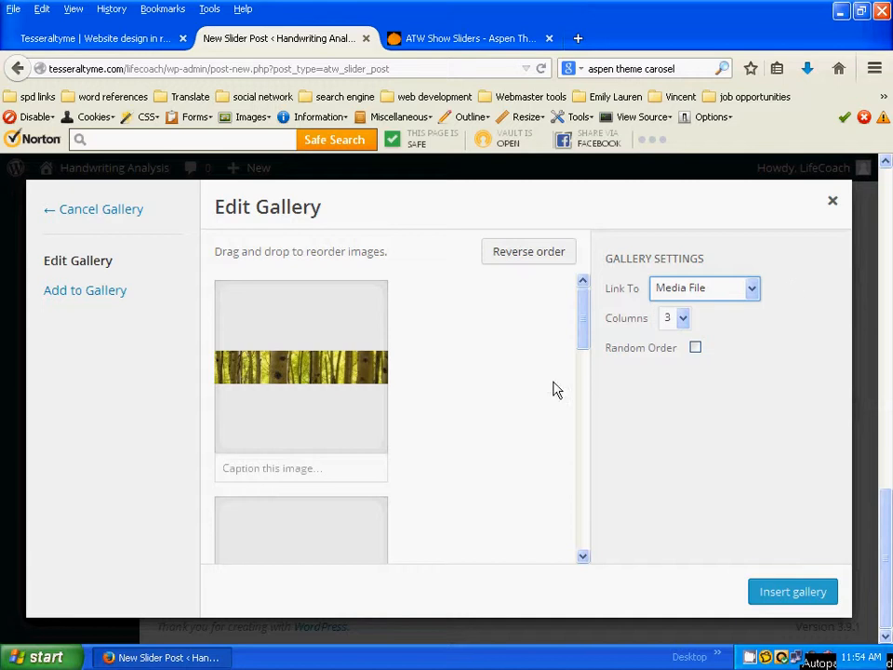
{"action": "left_click", "coordinate": [814, 591]}
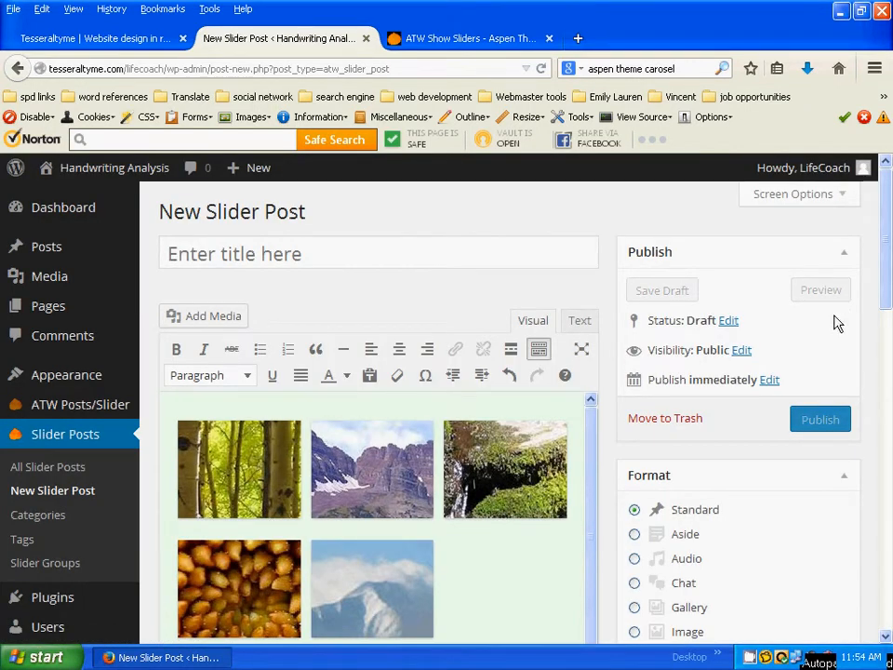
- Title the slider post "banner" and publish it
{"action": "mouse_move", "coordinate": [887, 289]}
{"action": "left_mouse_down"}
{"action": "mouse_move", "coordinate": [887, 317]}
{"action": "mouse_move", "coordinate": [887, 287]}
{"action": "left_mouse_up"}
{"action": "left_click", "coordinate": [313, 250]}
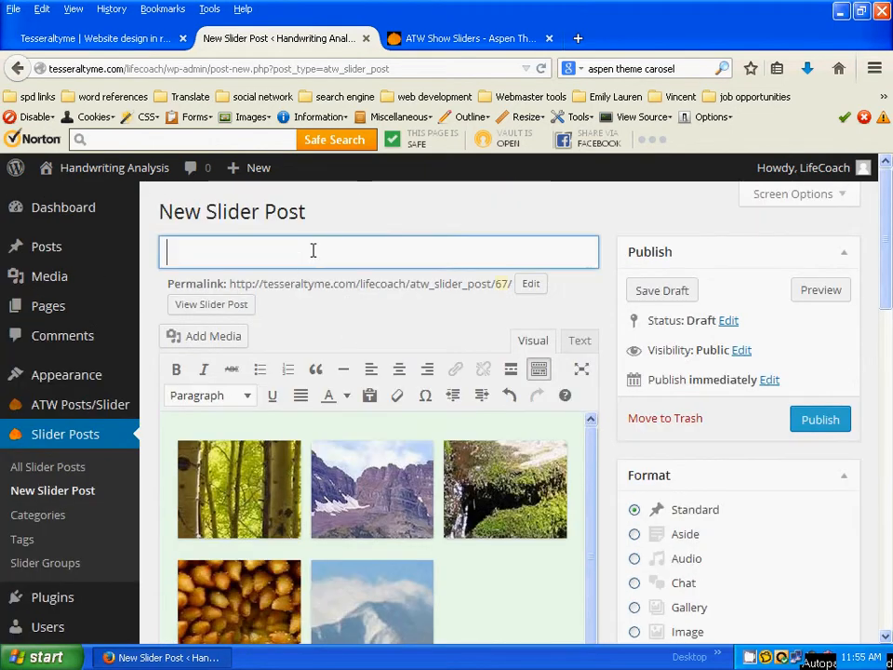
{"action": "type", "text": "banner"}
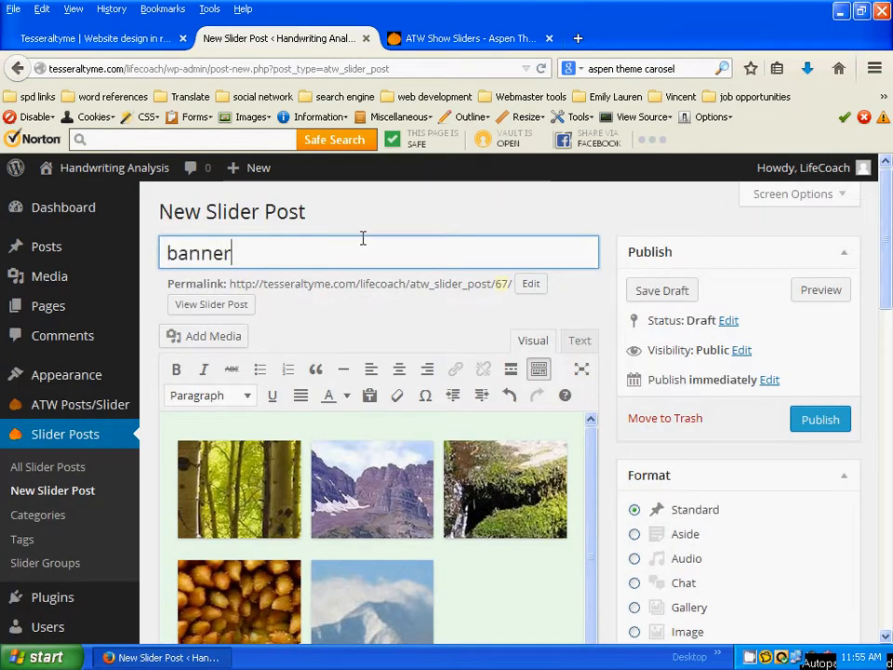
{"action": "left_click", "coordinate": [818, 421]}
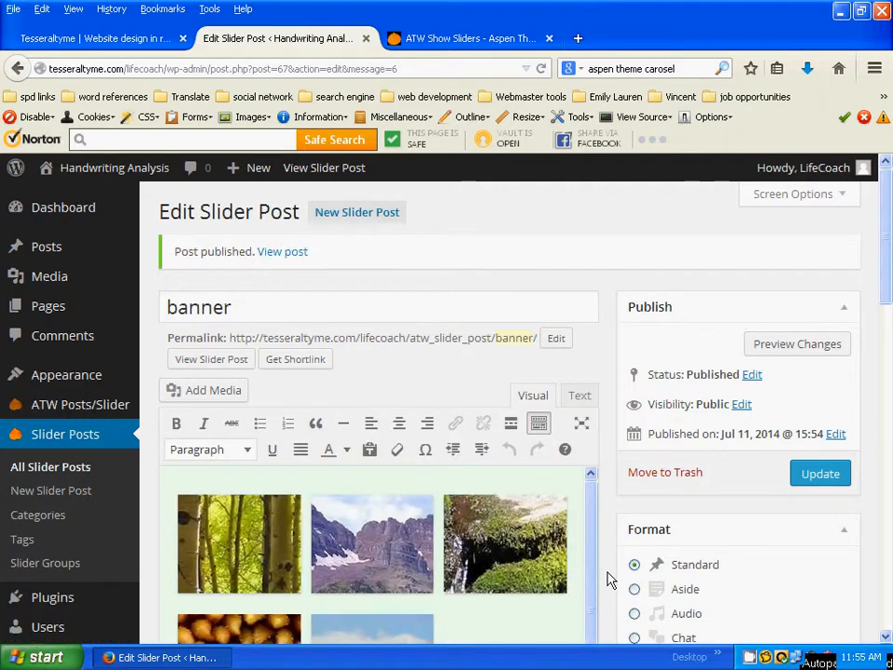
- In the ATW Posts/Slider settings, enable [gallery] replacement with the Default Slider and save the gallery options
{"action": "left_click", "coordinate": [99, 408]}
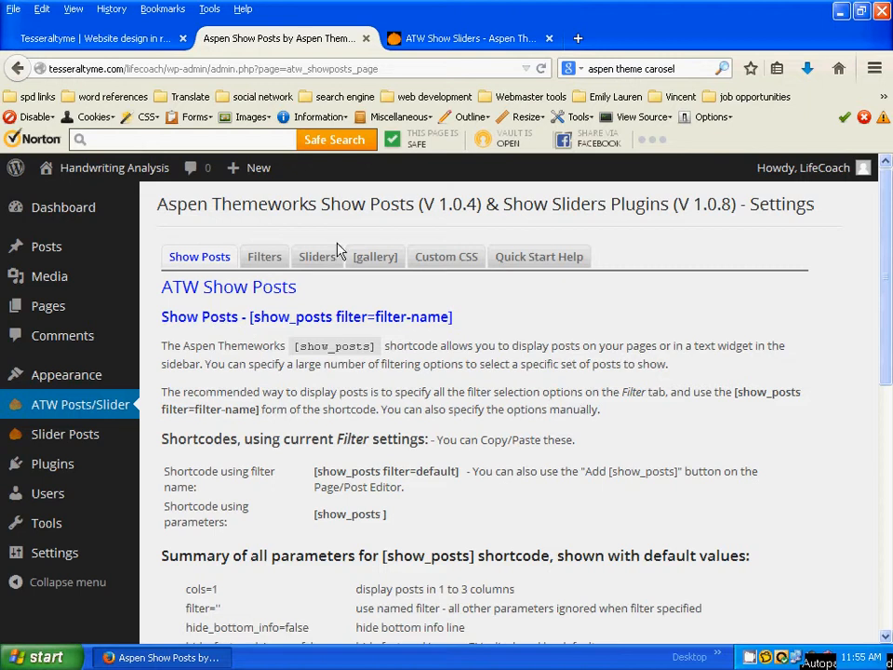
{"action": "left_click", "coordinate": [386, 261]}
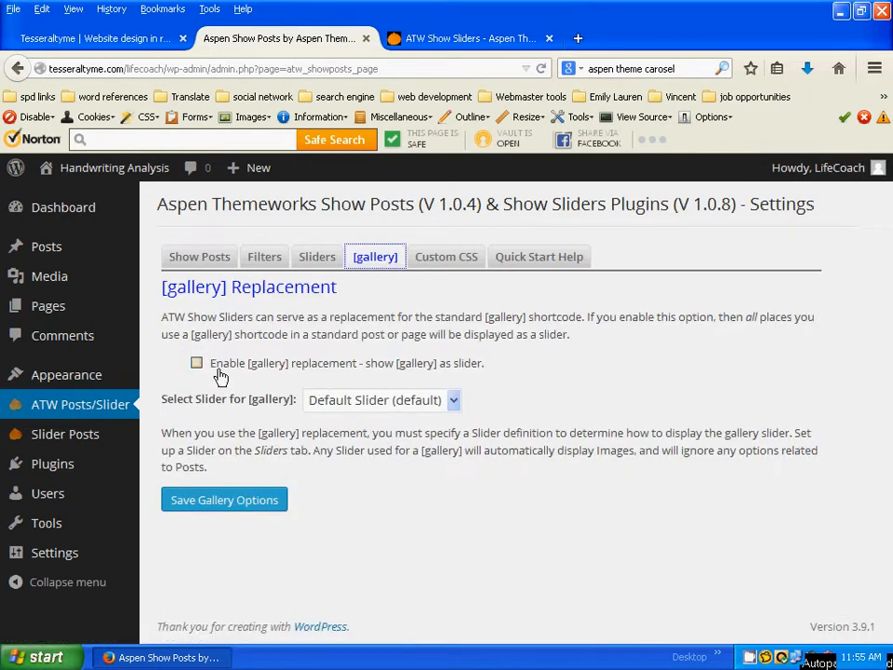
{"action": "left_click", "coordinate": [201, 365]}
{"action": "left_click", "coordinate": [453, 401]}
{"action": "left_click", "coordinate": [456, 421]}
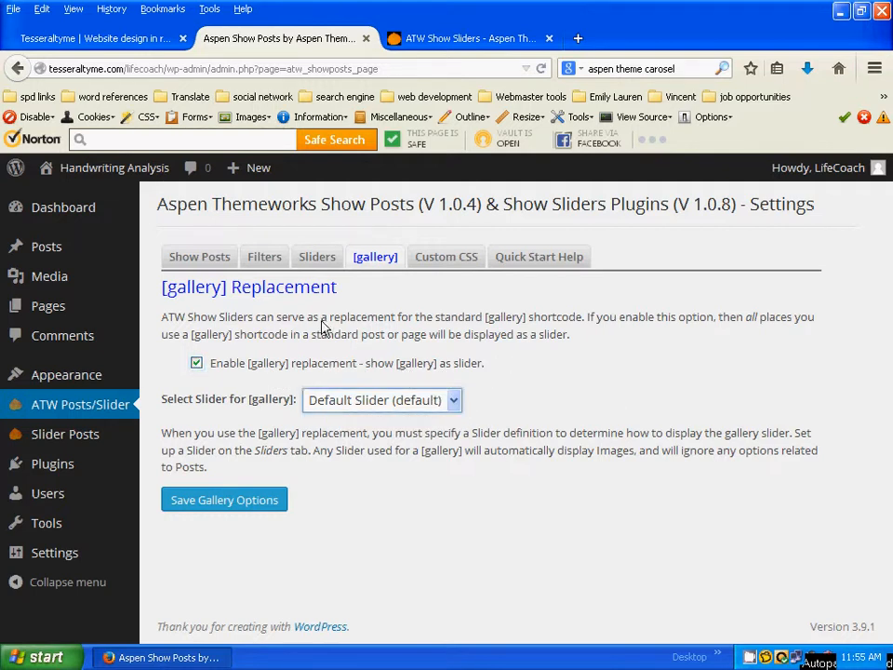
{"action": "left_click", "coordinate": [220, 502]}
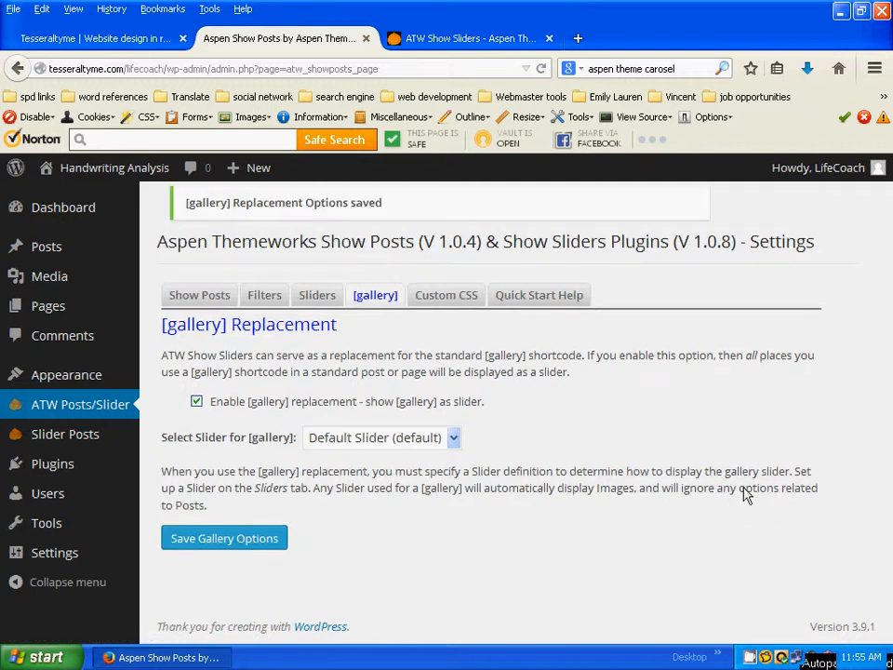
- Create a new slider named "banner" in the slider definitions
{"action": "left_click", "coordinate": [319, 297]}
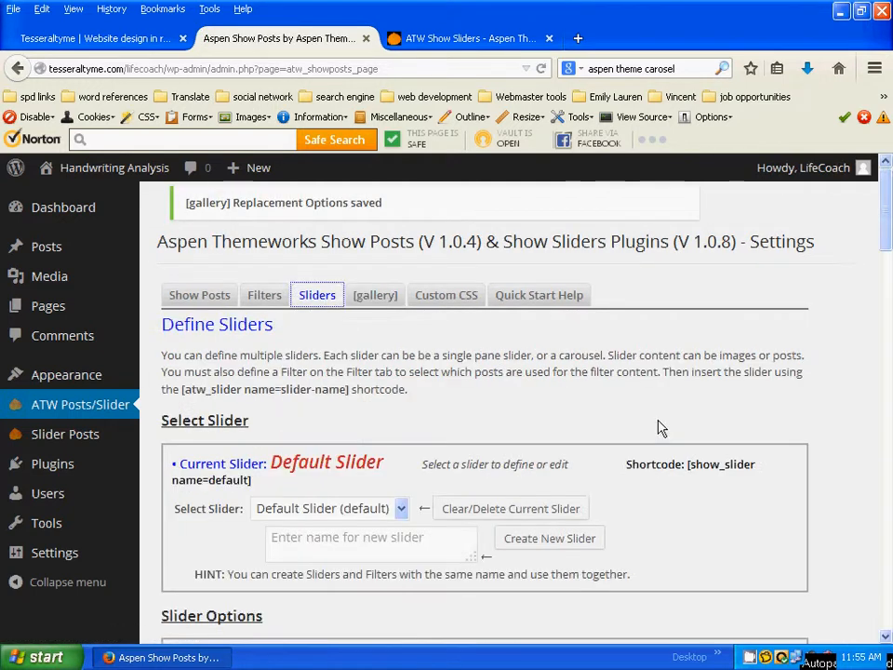
{"action": "left_click", "coordinate": [381, 533]}
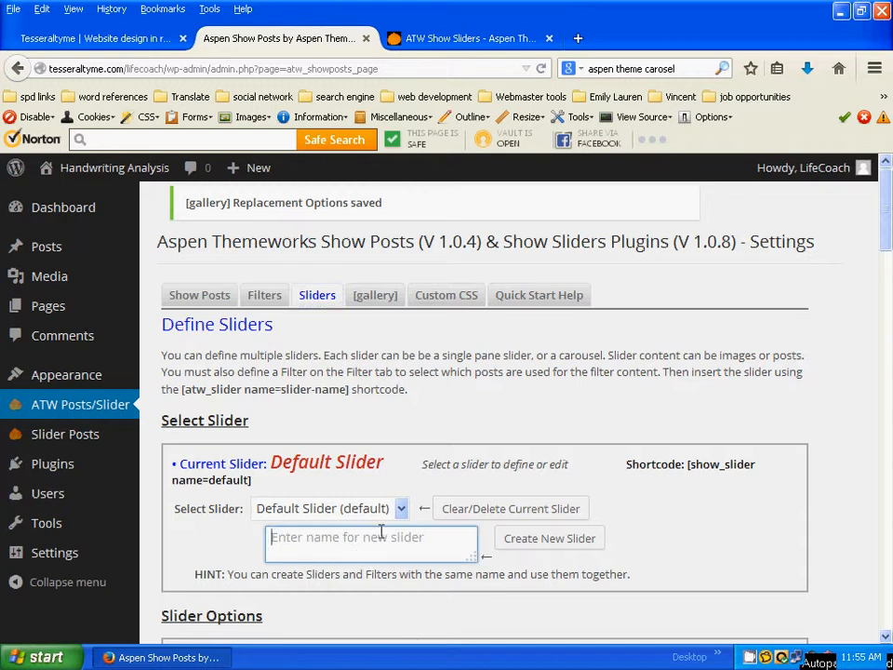
{"action": "type", "text": "banner"}
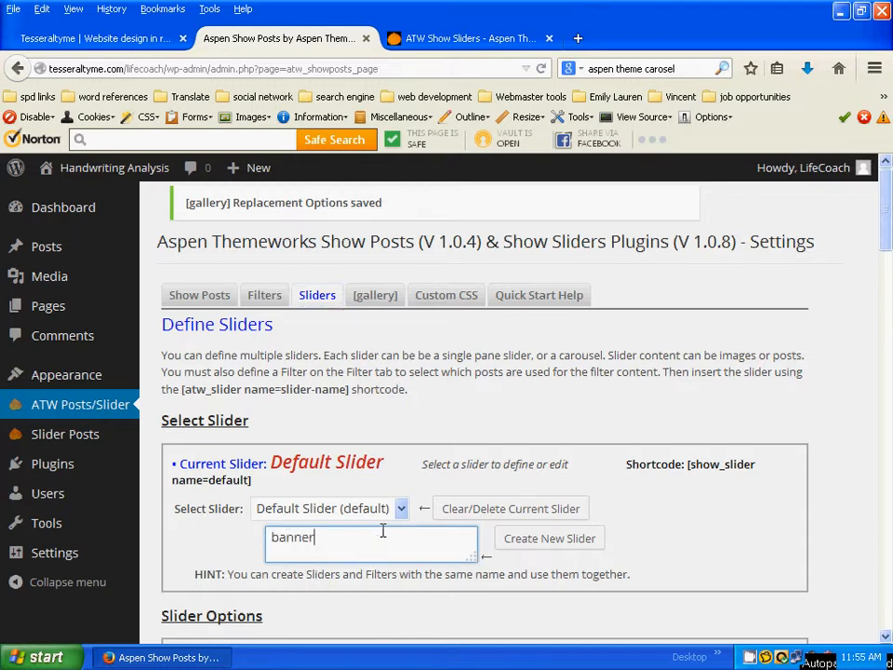
{"action": "left_click", "coordinate": [569, 543]}
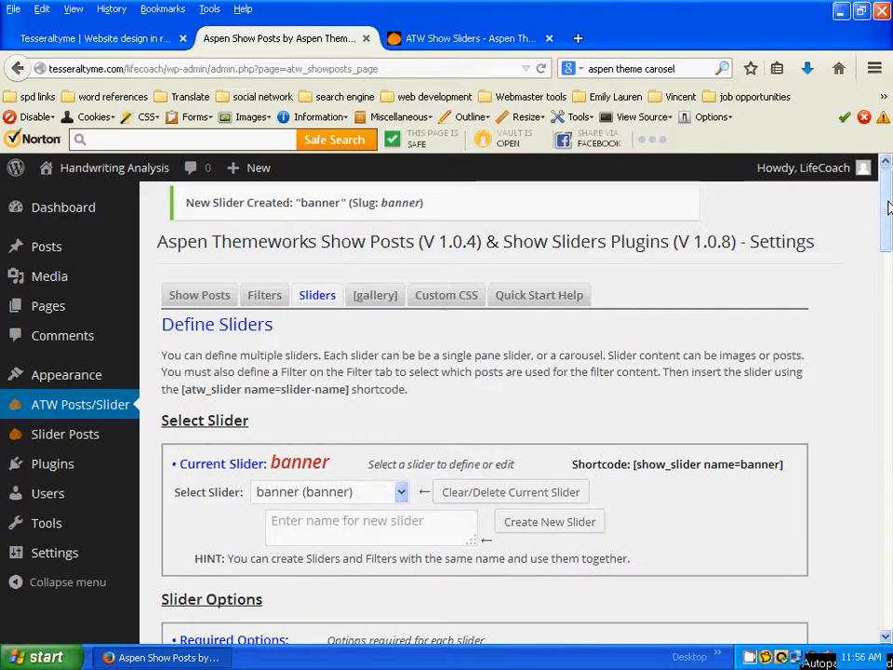
- Set the banner slider's type to "Fader - one item, fade to next" and apply the automatic banner slider values
{"action": "left_click_drag", "start_coordinate": [887, 206], "coordinate": [885, 280]}
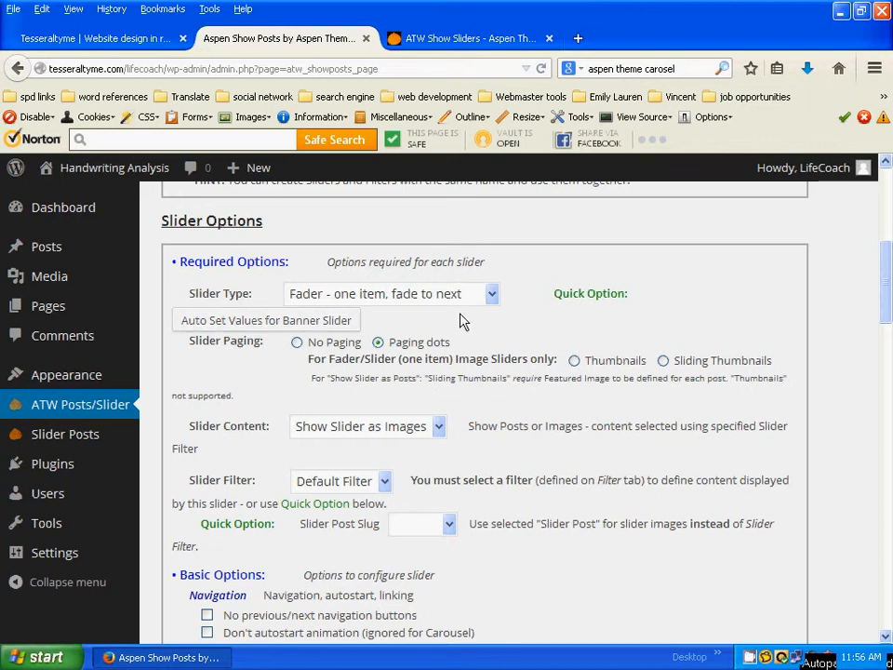
{"action": "left_click", "coordinate": [492, 294]}
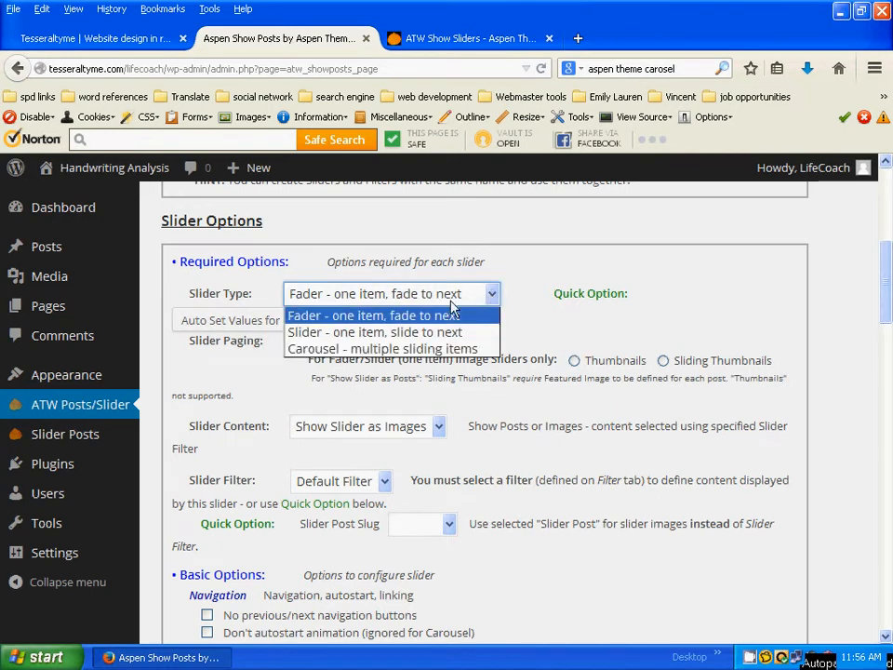
{"action": "left_click", "coordinate": [371, 315]}
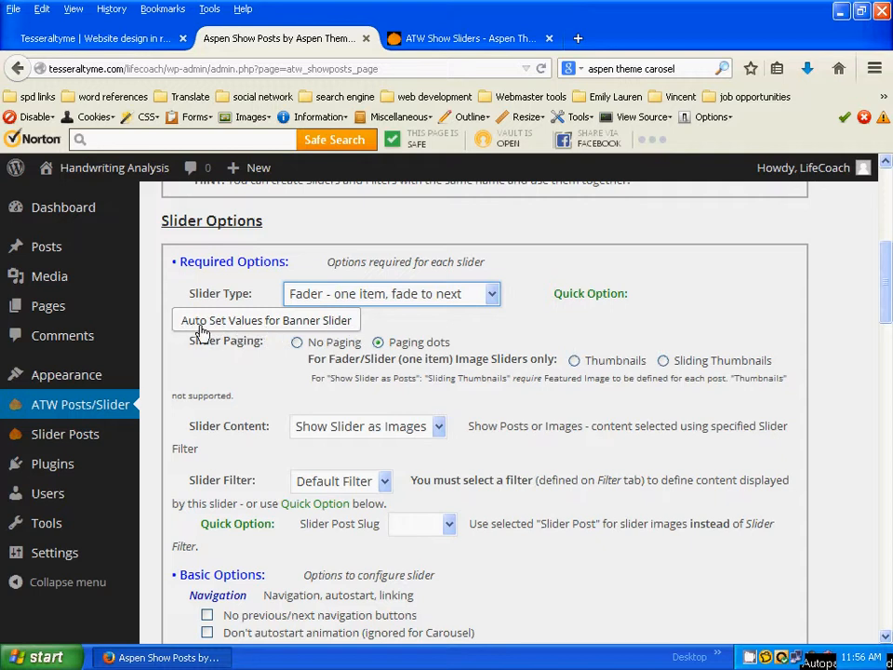
{"action": "left_click", "coordinate": [282, 326]}
{"action": "left_click", "coordinate": [595, 373]}
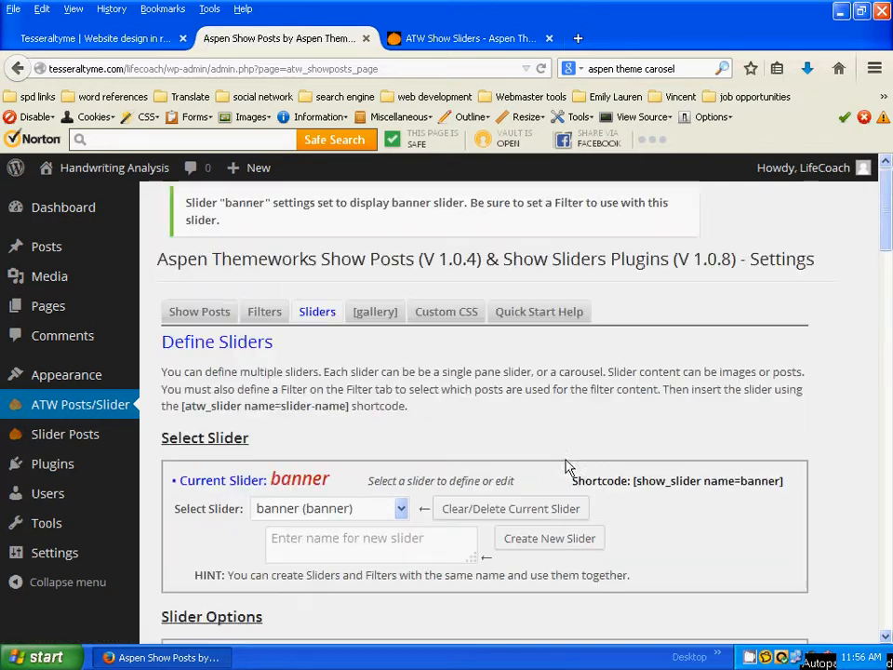
- Review the banner slider's automatically set options and save the slider options
{"action": "left_click_drag", "start_coordinate": [887, 215], "coordinate": [889, 286]}
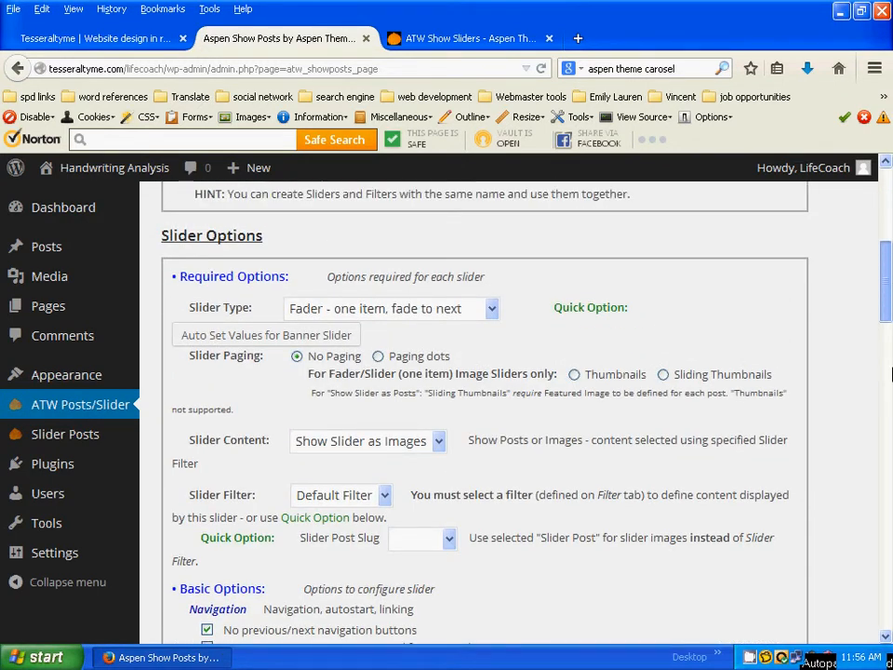
{"action": "left_click_drag", "start_coordinate": [888, 288], "coordinate": [888, 376]}
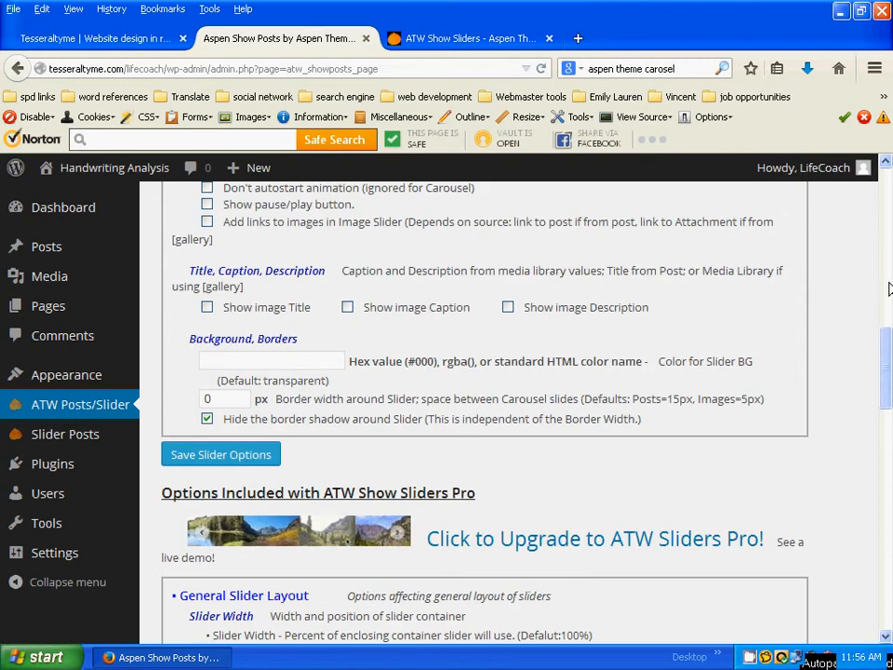
{"action": "left_click", "coordinate": [173, 457]}
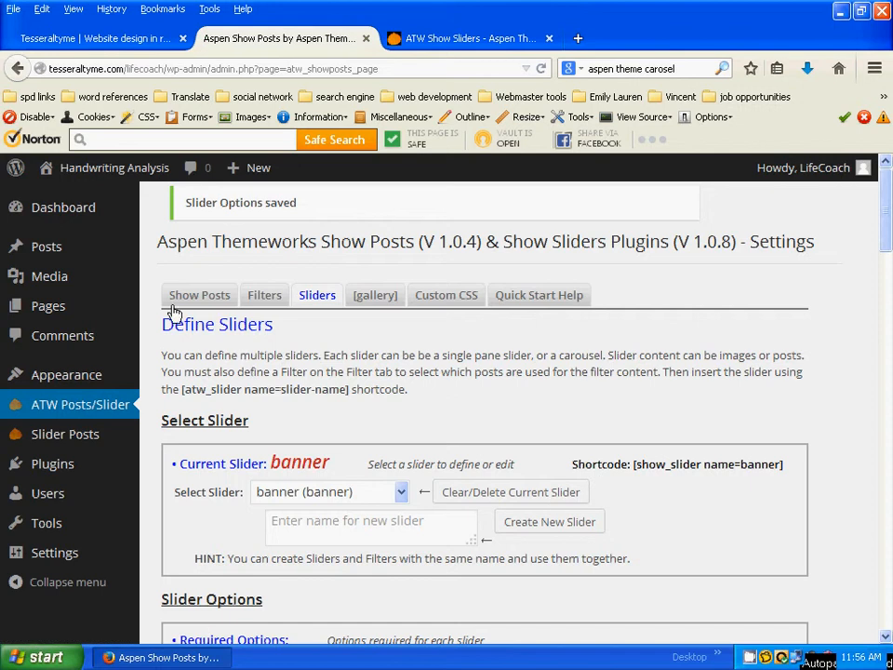
- Create a new filter named "banner slider" in the filter definitions
{"action": "left_click", "coordinate": [262, 300]}
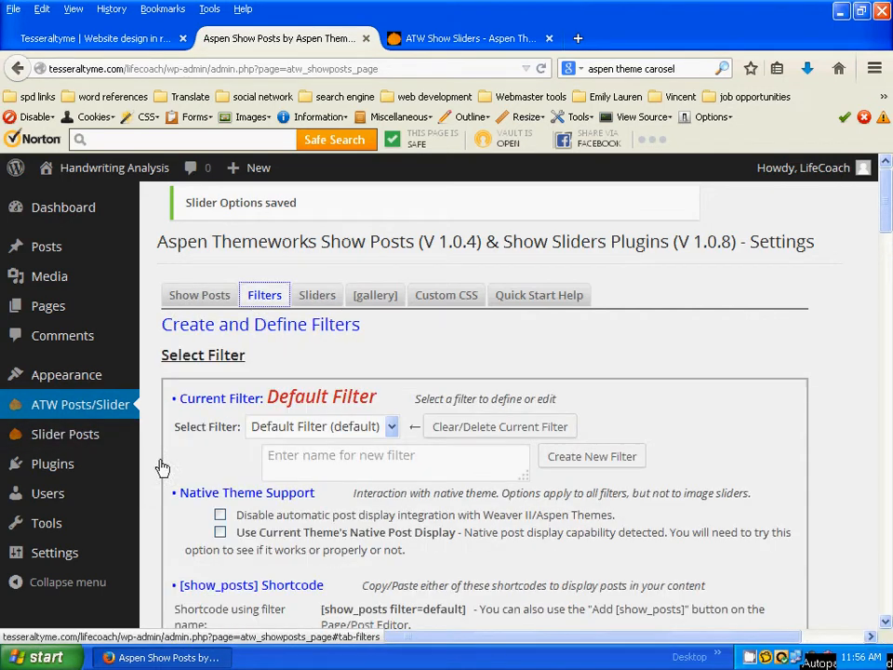
{"action": "left_click", "coordinate": [470, 454]}
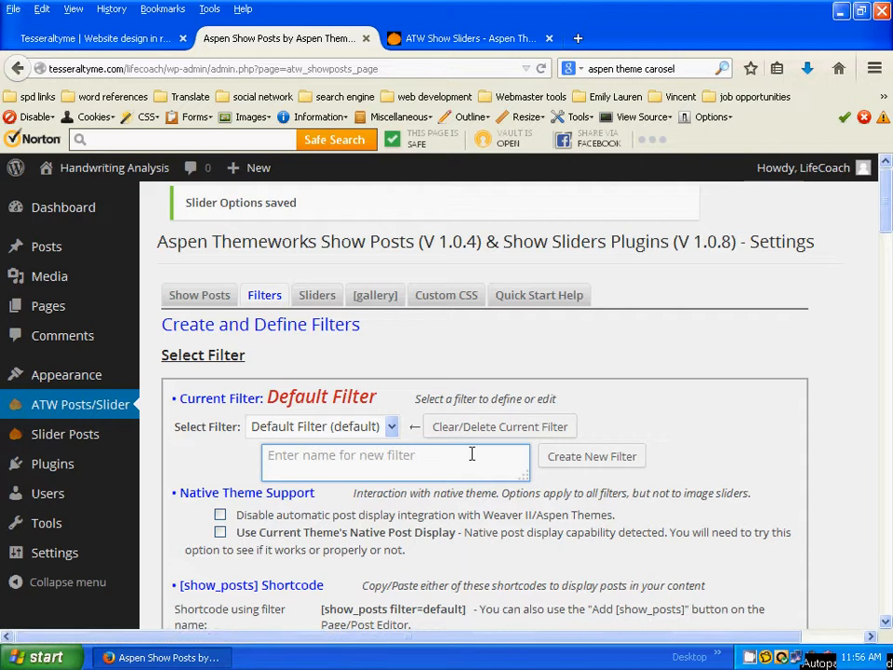
{"action": "type", "text": "banner slider"}
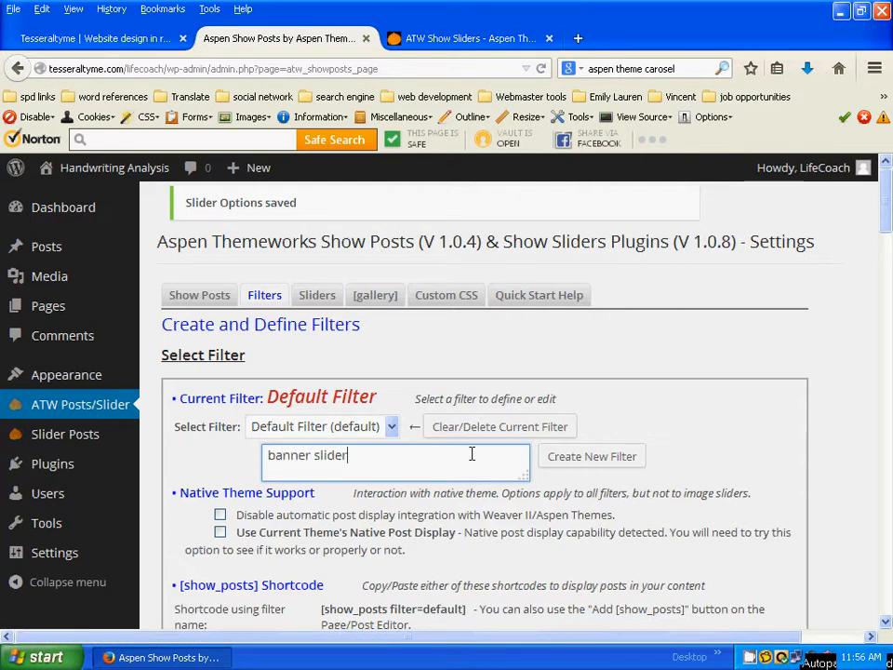
{"action": "left_click", "coordinate": [624, 456]}
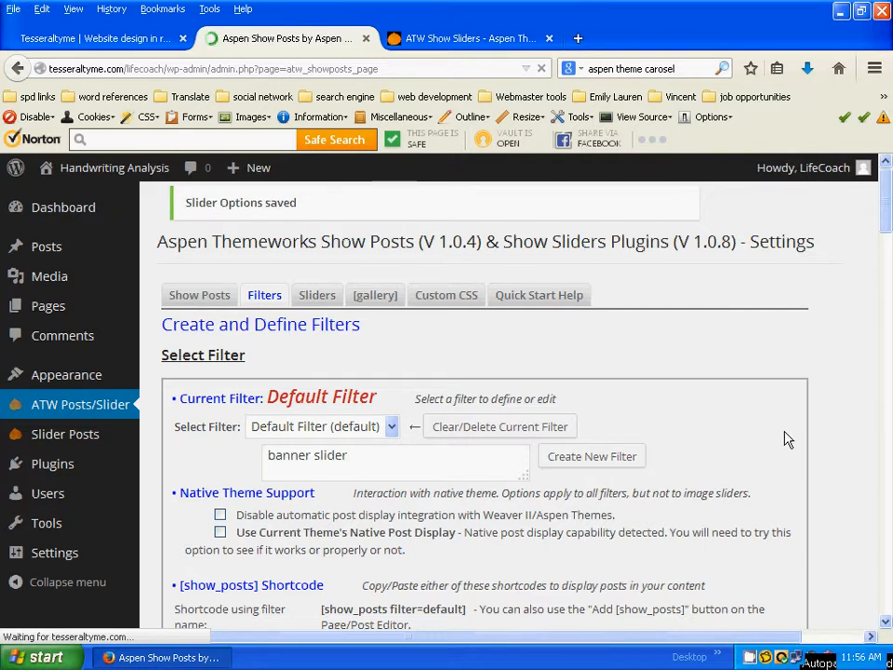
- Add the atw_slider_post post type to the banner slider filter's content selection options
{"action": "scroll", "coordinate": [783, 435], "scroll_direction": "down", "scroll_amount": 3}
{"action": "scroll", "coordinate": [783, 435], "scroll_direction": "down", "scroll_amount": 7}
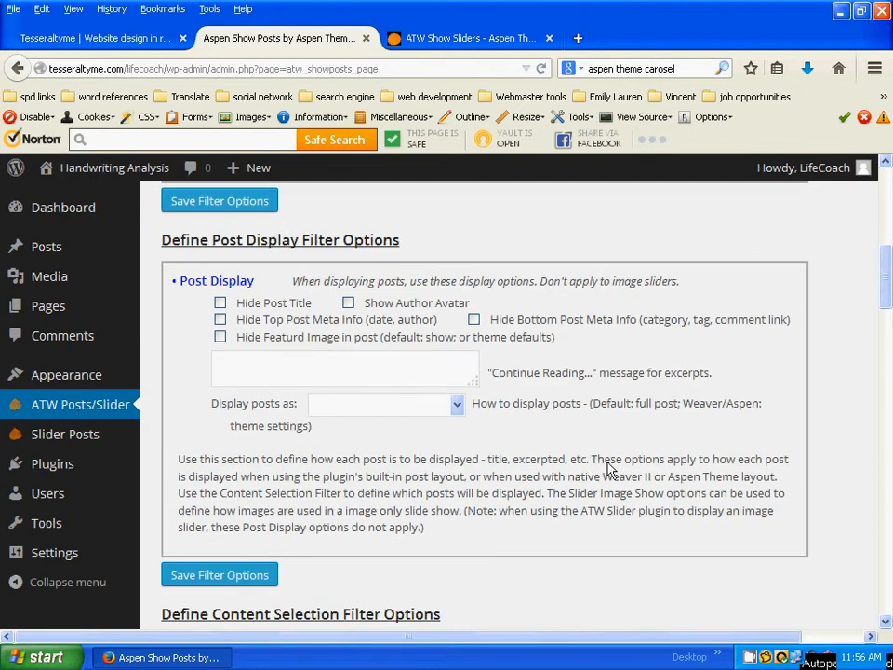
{"action": "scroll", "coordinate": [613, 490], "scroll_direction": "down", "scroll_amount": 5}
{"action": "scroll", "coordinate": [600, 491], "scroll_direction": "down", "scroll_amount": 11}
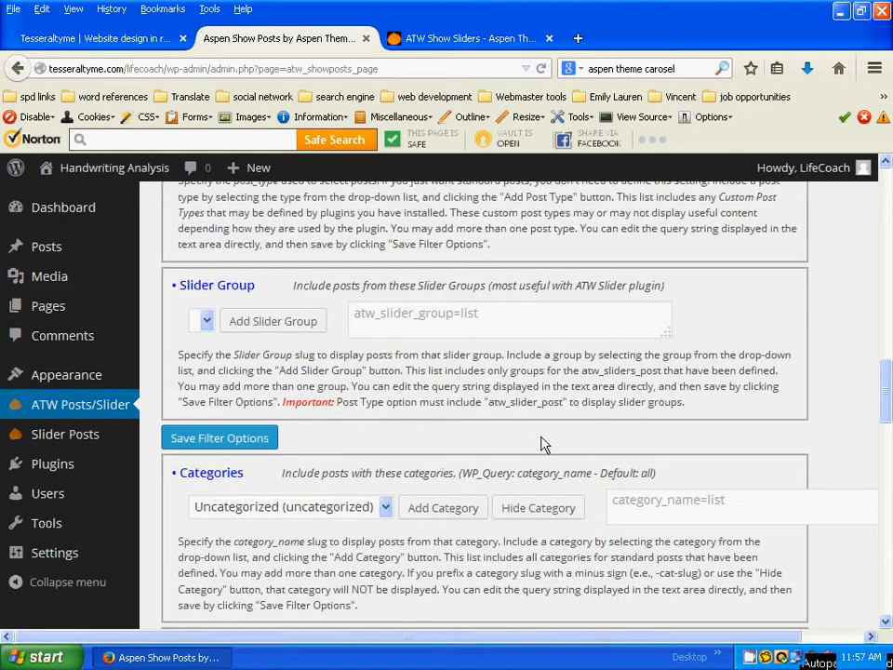
{"action": "scroll", "coordinate": [656, 462], "scroll_direction": "up", "scroll_amount": 5}
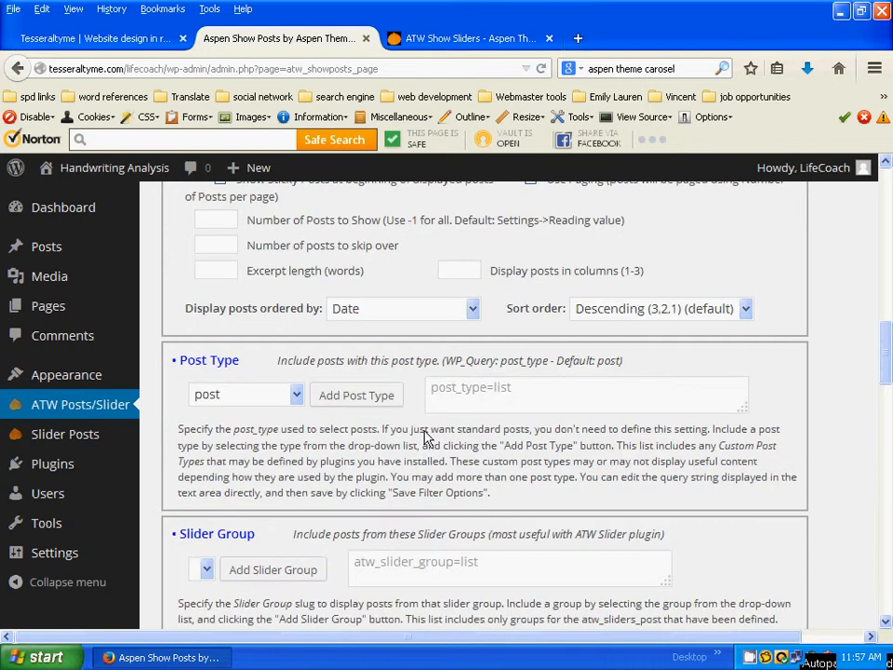
{"action": "left_click", "coordinate": [298, 395]}
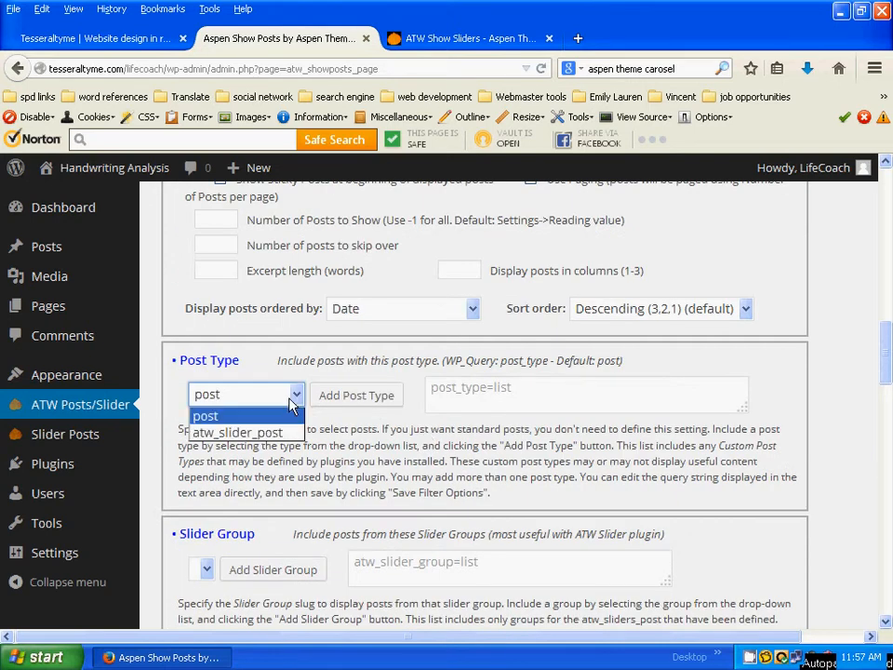
{"action": "left_click", "coordinate": [255, 429]}
{"action": "left_click", "coordinate": [361, 398]}
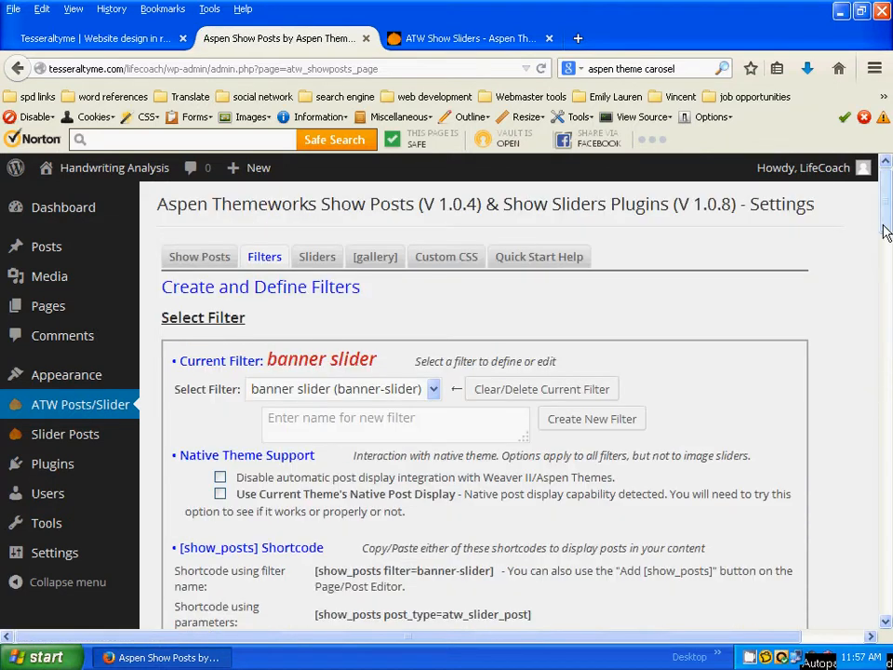
- Save the filter options of the banner slider filter
{"action": "left_click_drag", "start_coordinate": [888, 216], "coordinate": [889, 240]}
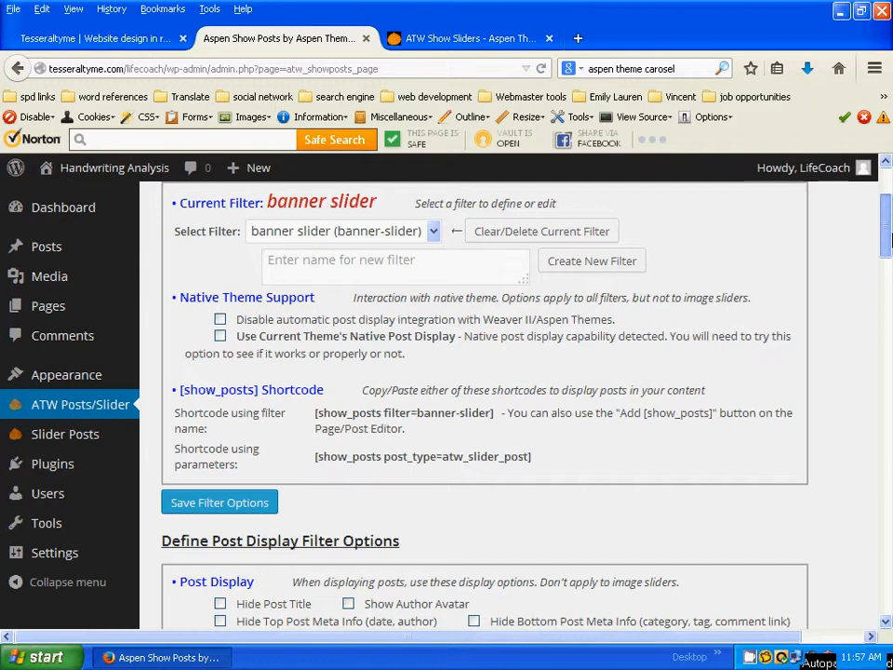
{"action": "left_click_drag", "start_coordinate": [888, 240], "coordinate": [885, 302]}
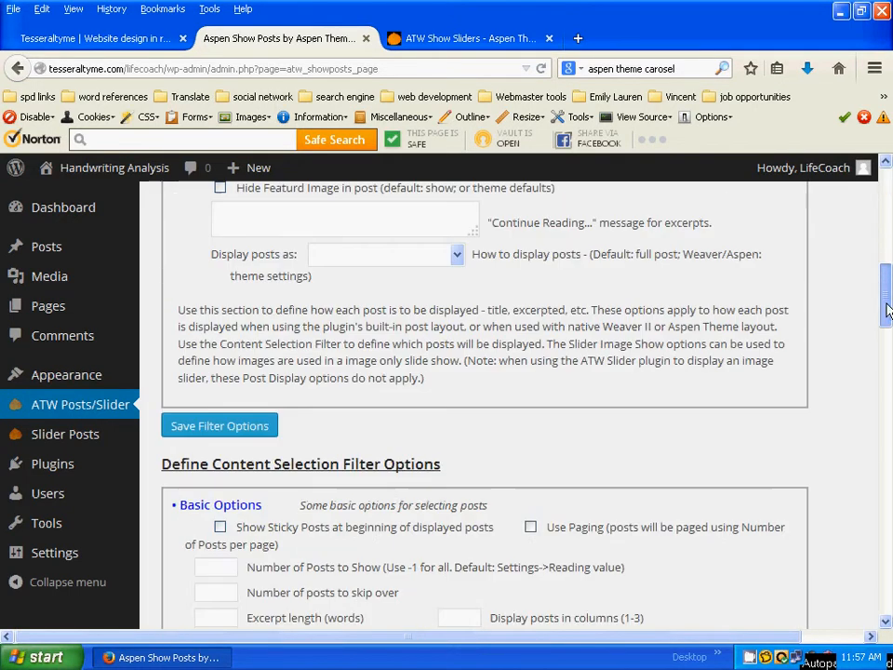
{"action": "left_click", "coordinate": [209, 426]}
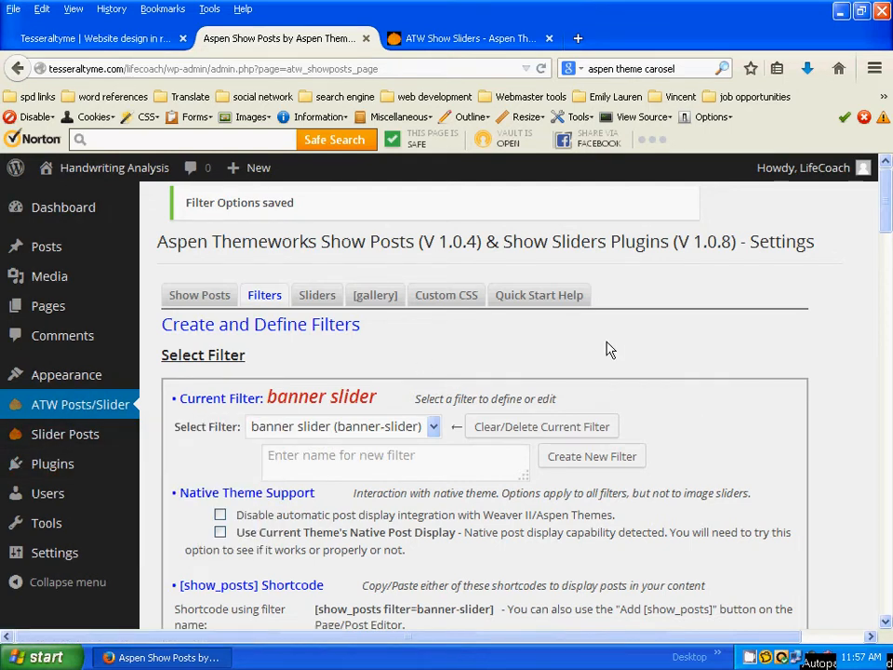
- In the banner slider's required options, set the Slider Filter to "banner slider"
{"action": "left_click", "coordinate": [314, 297]}
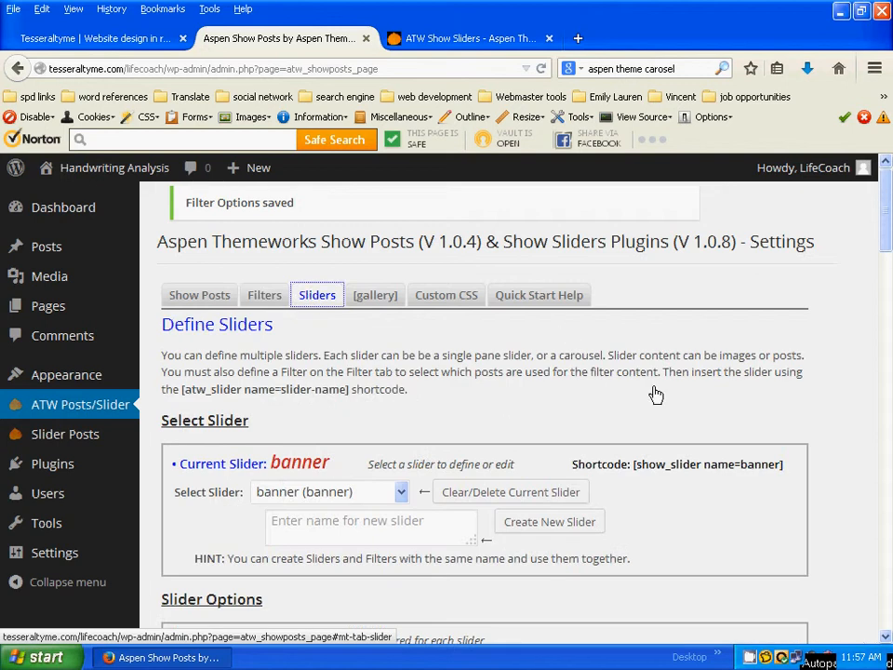
{"action": "scroll", "coordinate": [808, 506], "scroll_direction": "down", "scroll_amount": 6}
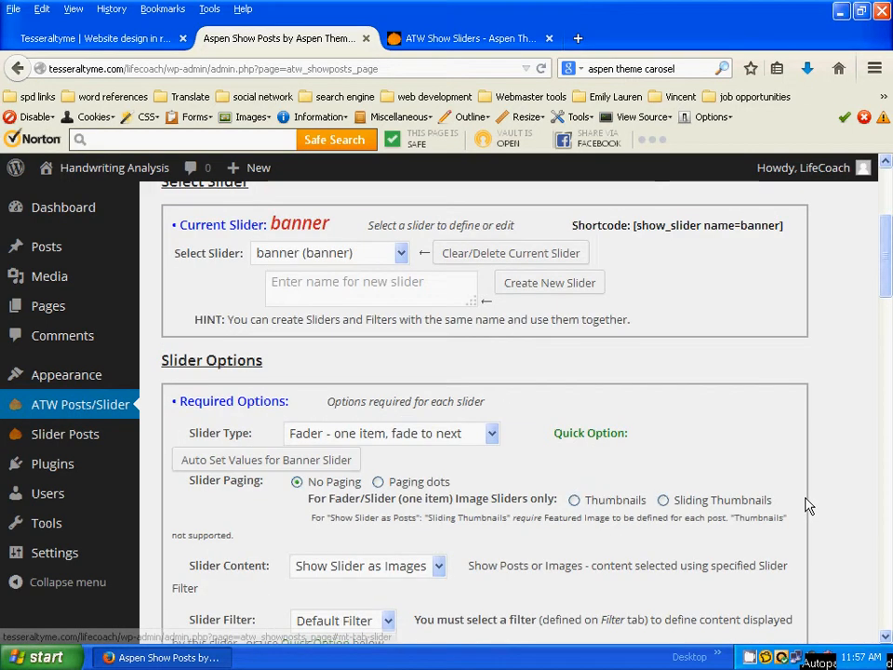
{"action": "scroll", "coordinate": [807, 506], "scroll_direction": "down", "scroll_amount": 3}
{"action": "scroll", "coordinate": [807, 506], "scroll_direction": "down", "scroll_amount": 4}
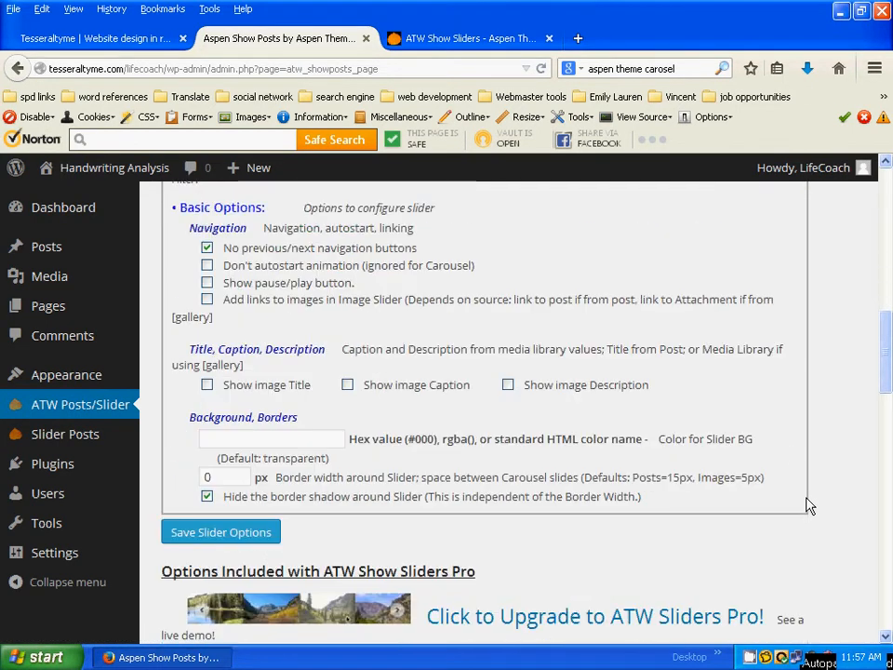
{"action": "scroll", "coordinate": [807, 506], "scroll_direction": "down", "scroll_amount": 4}
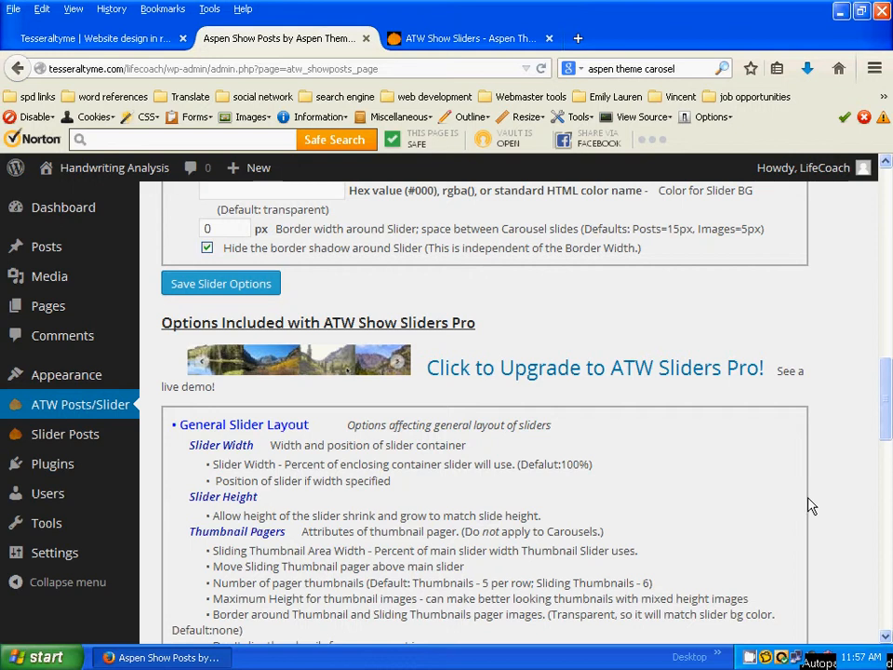
{"action": "scroll", "coordinate": [808, 505], "scroll_direction": "up", "scroll_amount": 4}
{"action": "scroll", "coordinate": [815, 505], "scroll_direction": "up", "scroll_amount": 4}
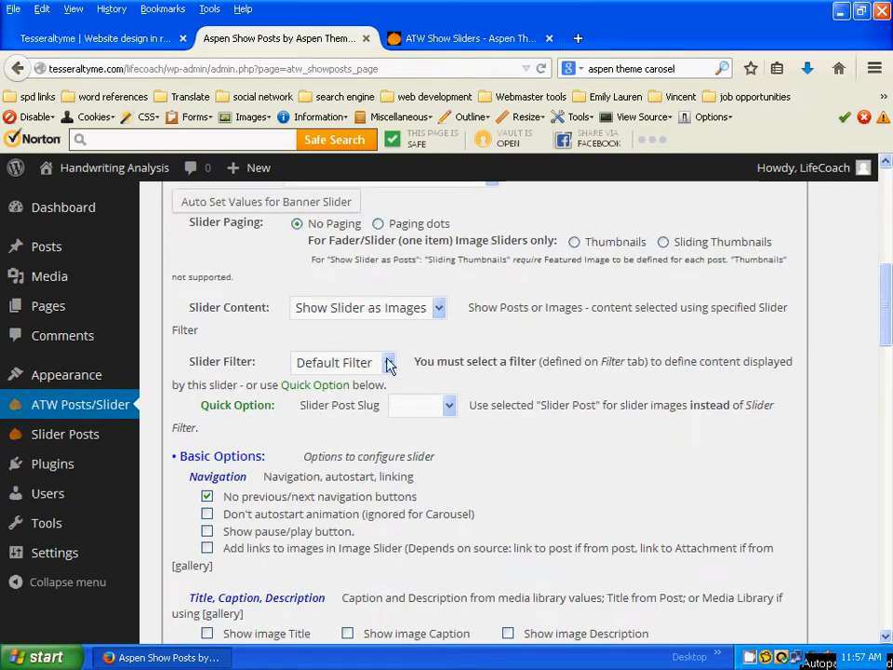
{"action": "left_click", "coordinate": [388, 362]}
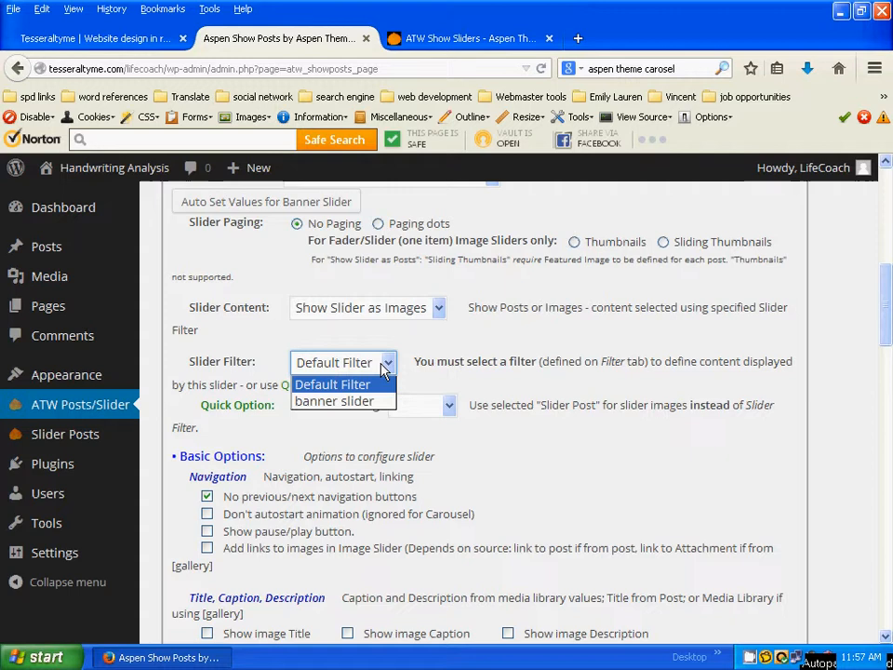
{"action": "left_click", "coordinate": [338, 401]}
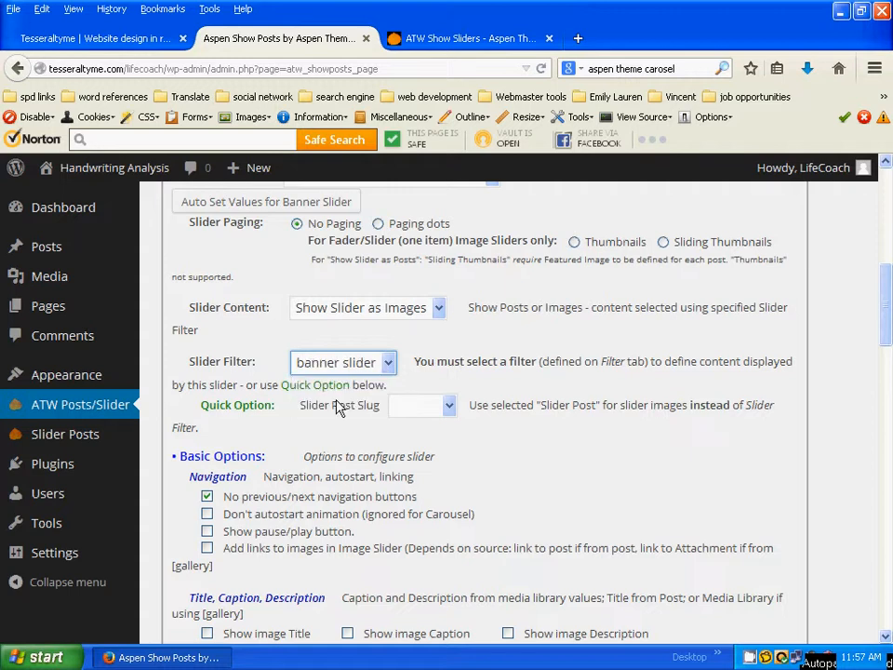
- Set the Slider Post Slug quick option to "banner" and save the slider options
{"action": "left_click", "coordinate": [449, 408]}
{"action": "left_click", "coordinate": [425, 441]}
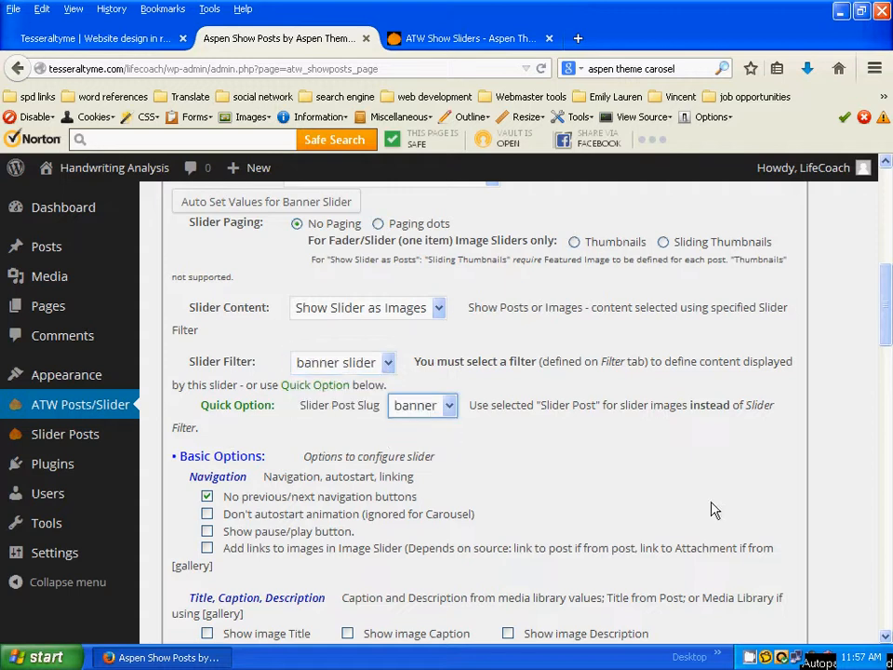
{"action": "scroll", "coordinate": [891, 362], "scroll_direction": "down", "scroll_amount": 5}
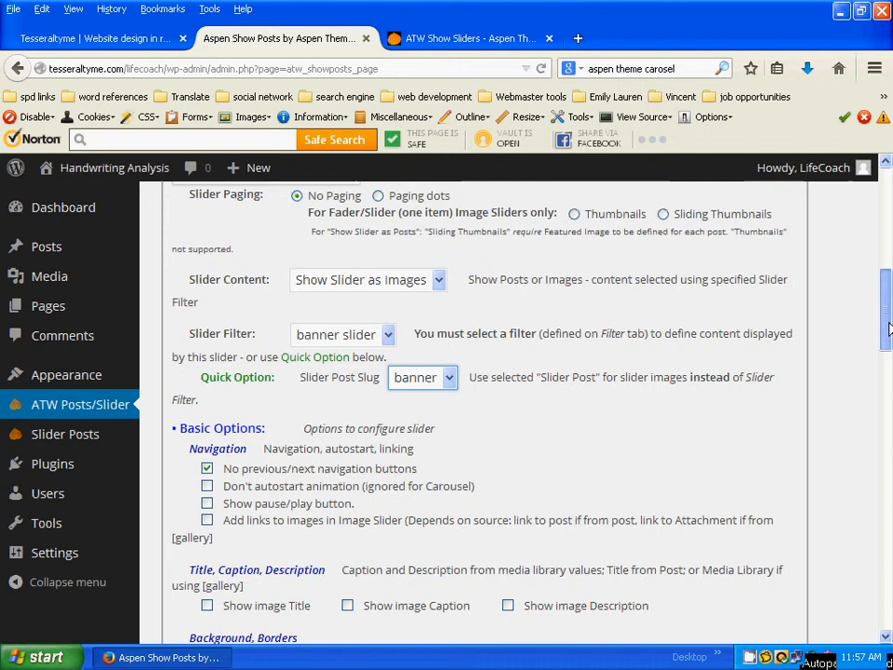
{"action": "scroll", "coordinate": [888, 369], "scroll_direction": "down", "scroll_amount": 1}
{"action": "left_click", "coordinate": [191, 487]}
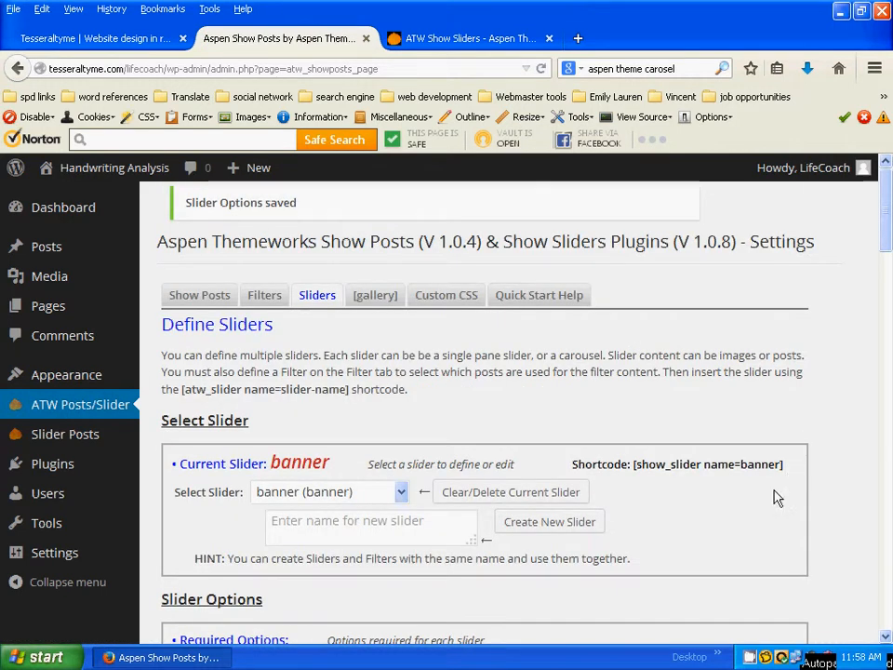
- Copy the banner slider's shortcode [show_slider name=banner]
{"action": "left_click_drag", "start_coordinate": [791, 472], "coordinate": [635, 470]}
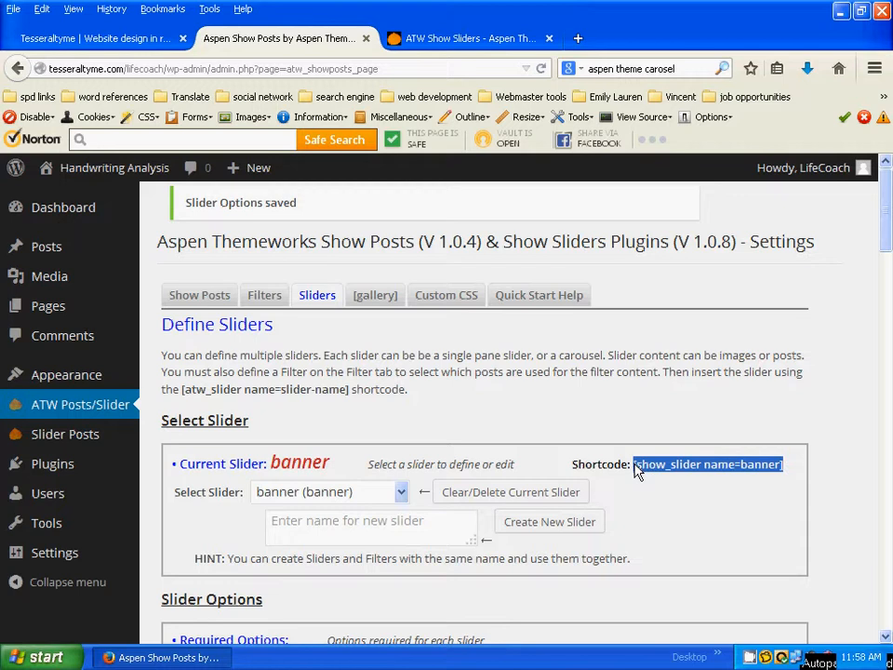
{"action": "right_click", "coordinate": [655, 467]}
{"action": "left_click", "coordinate": [679, 474]}
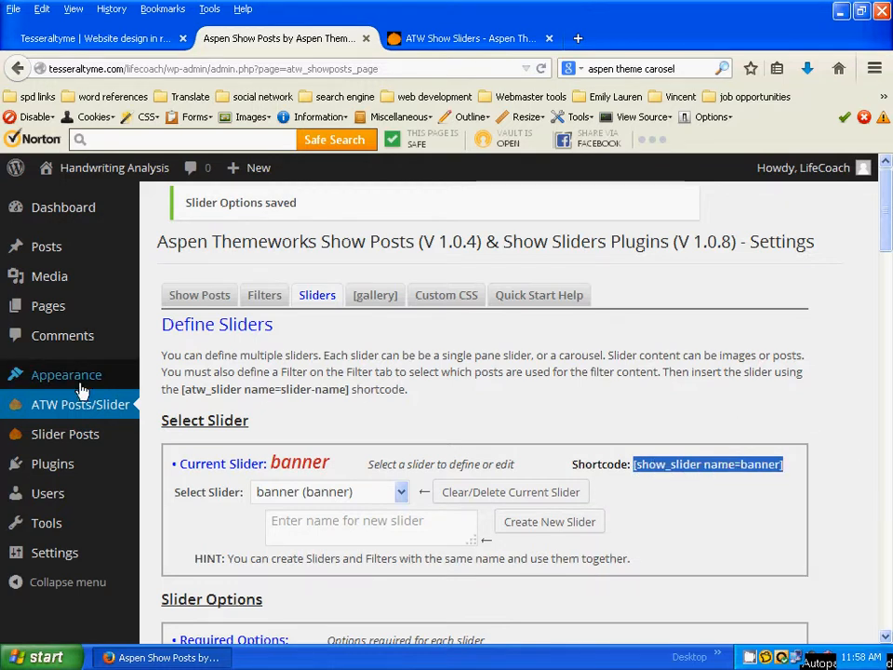
- Open the Advanced Options of the Aspen theme's admin settings
{"action": "mouse_move", "coordinate": [28, 381]}
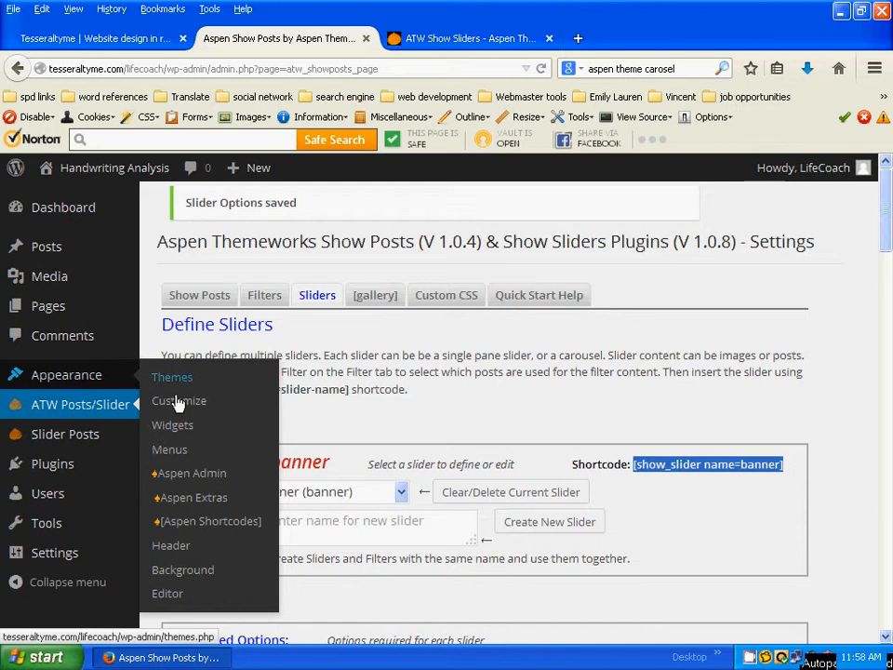
{"action": "left_click", "coordinate": [184, 473]}
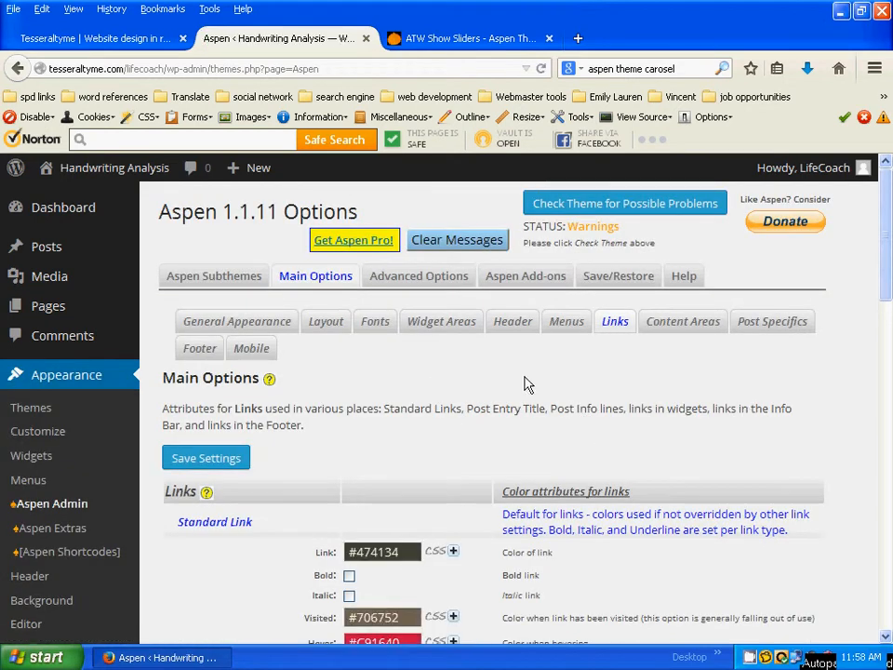
{"action": "left_click", "coordinate": [422, 284]}
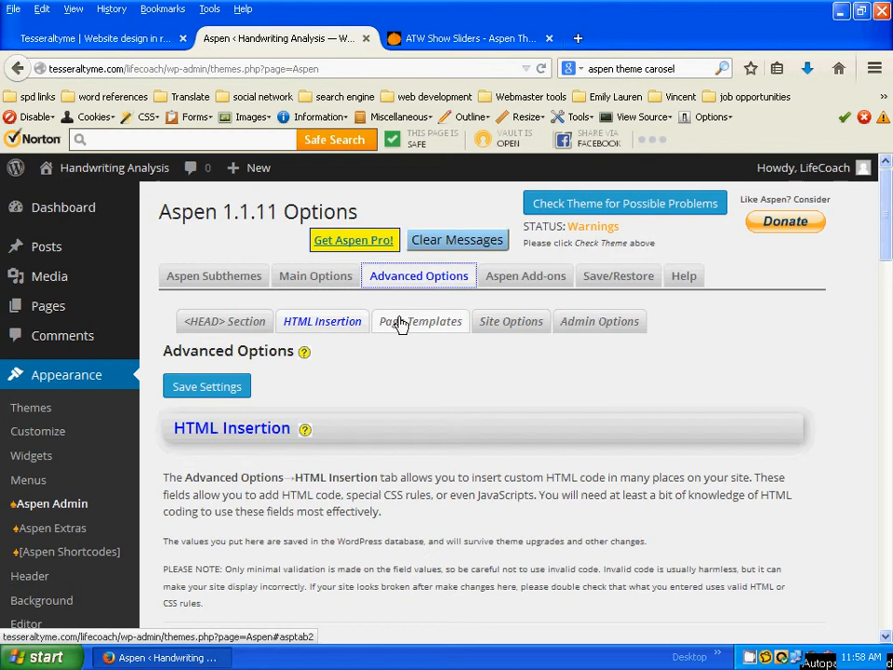
- Look through the Page Templates and <HEAD> Section advanced options for a place to insert the slider shortcode
{"action": "left_click", "coordinate": [396, 324]}
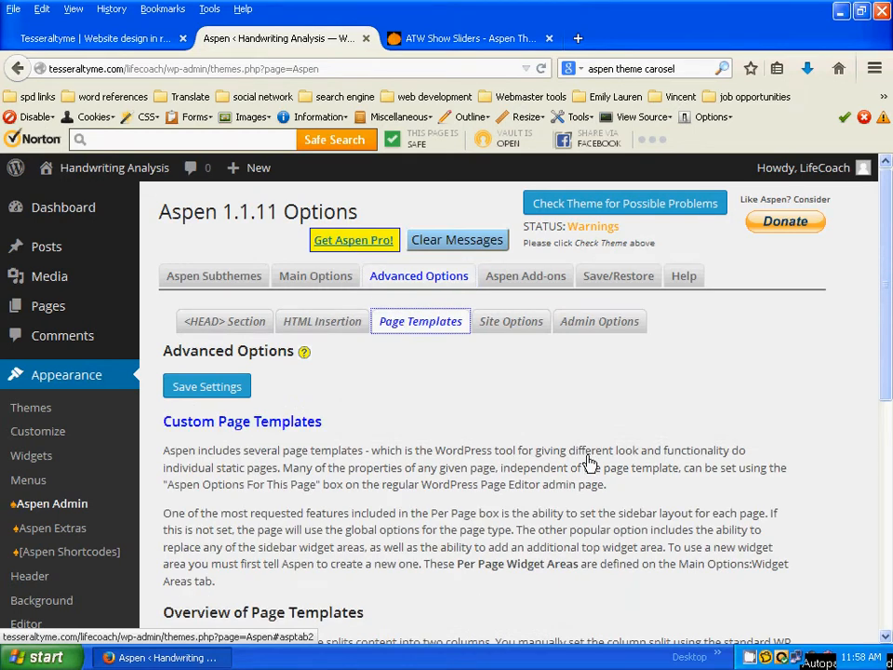
{"action": "scroll", "coordinate": [484, 475], "scroll_direction": "down", "scroll_amount": 5}
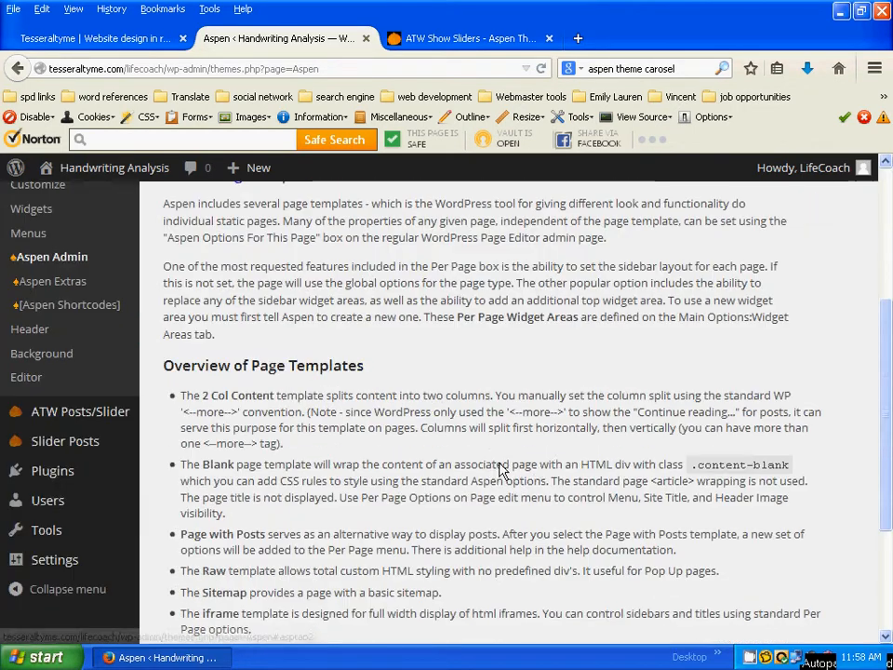
{"action": "scroll", "coordinate": [521, 468], "scroll_direction": "down", "scroll_amount": 5}
{"action": "scroll", "coordinate": [534, 460], "scroll_direction": "up", "scroll_amount": 10}
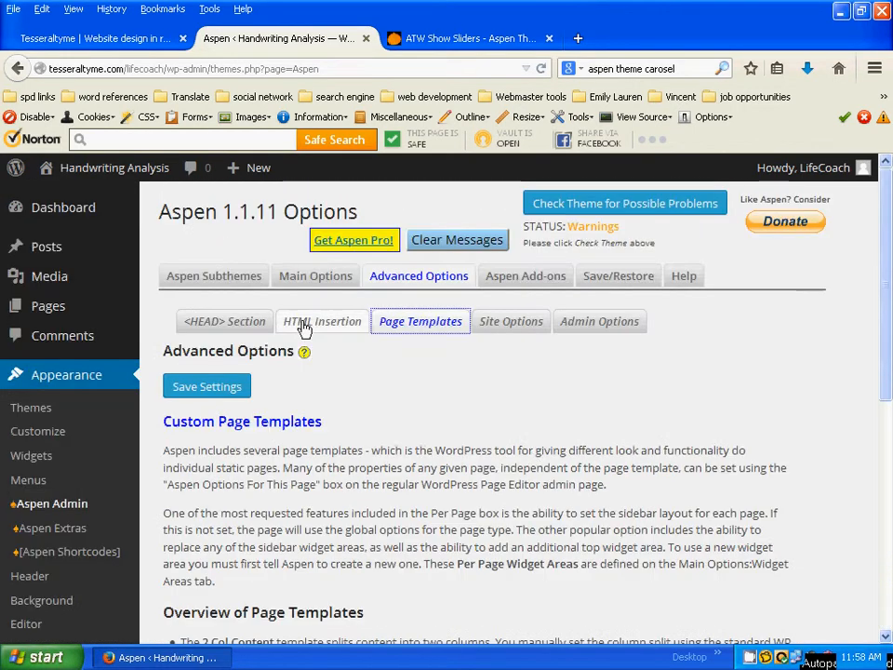
{"action": "left_click", "coordinate": [232, 325]}
{"action": "scroll", "coordinate": [678, 461], "scroll_direction": "down", "scroll_amount": 5}
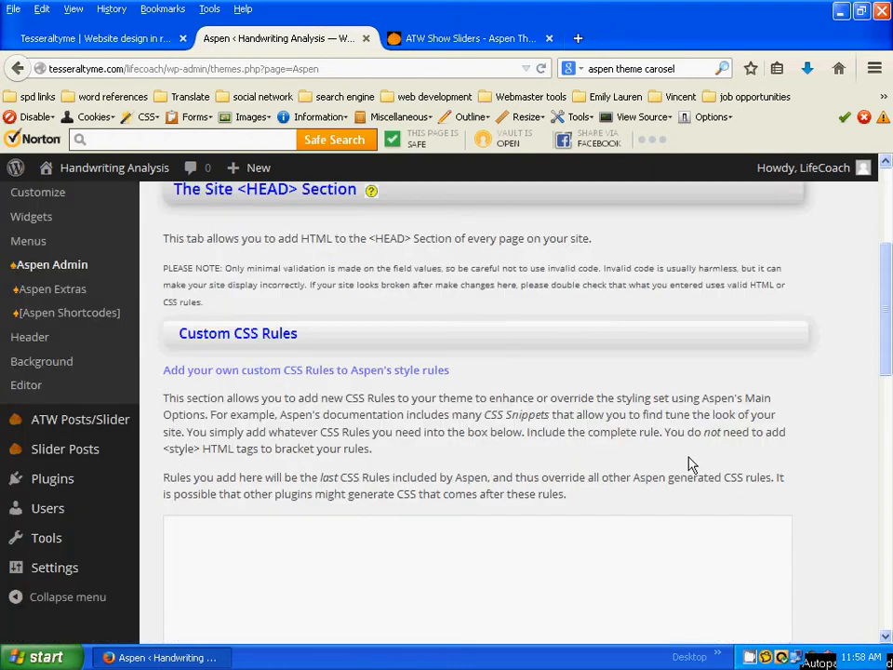
{"action": "scroll", "coordinate": [690, 463], "scroll_direction": "down", "scroll_amount": 10}
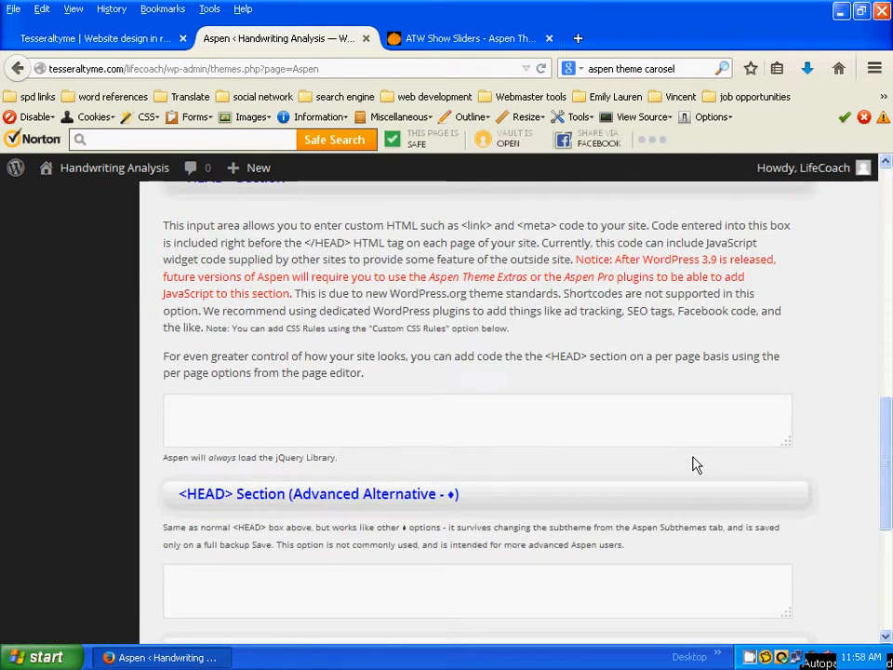
{"action": "scroll", "coordinate": [819, 391], "scroll_direction": "up", "scroll_amount": 9}
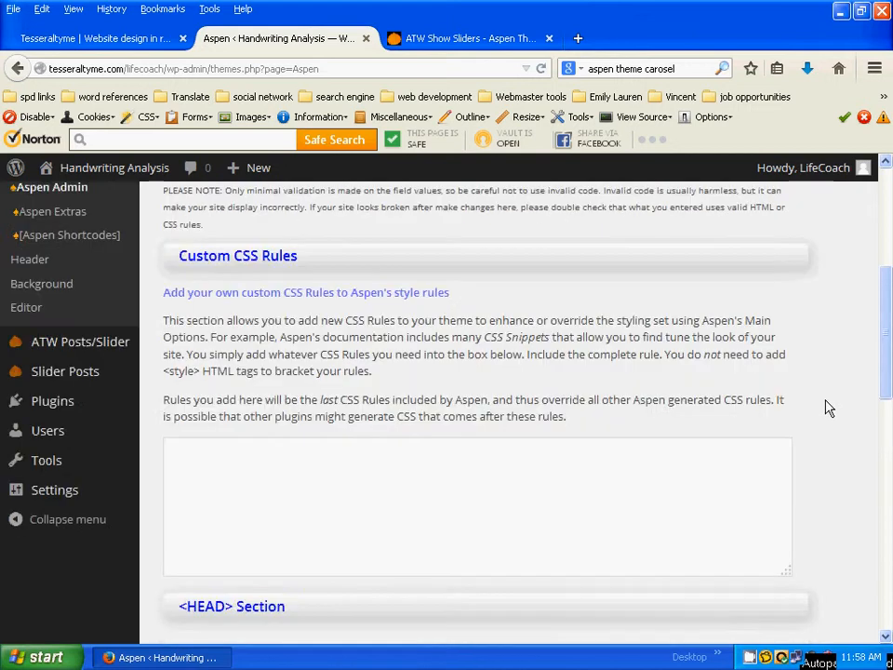
{"action": "scroll", "coordinate": [555, 377], "scroll_direction": "up", "scroll_amount": 2}
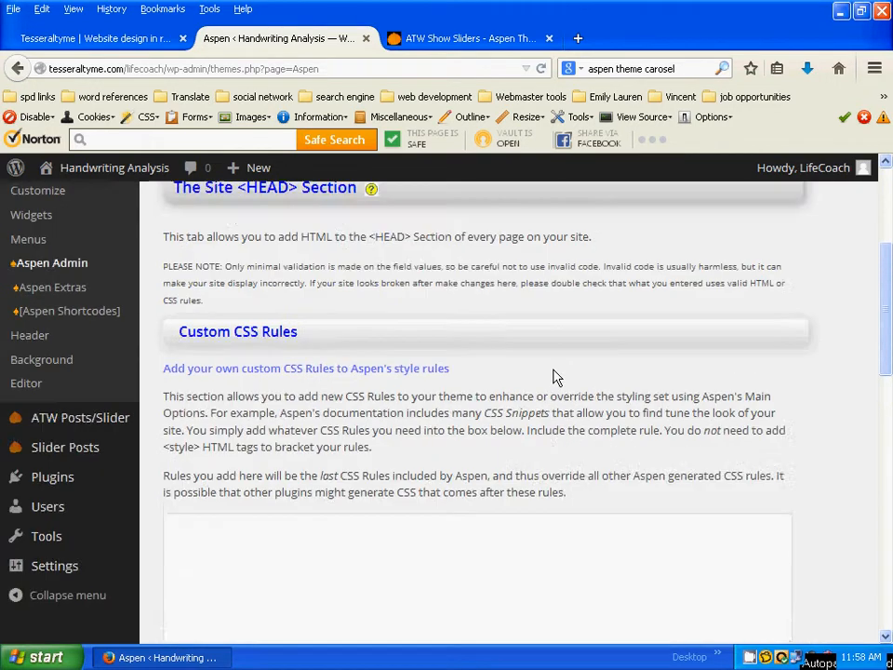
{"action": "scroll", "coordinate": [552, 377], "scroll_direction": "up", "scroll_amount": 4}
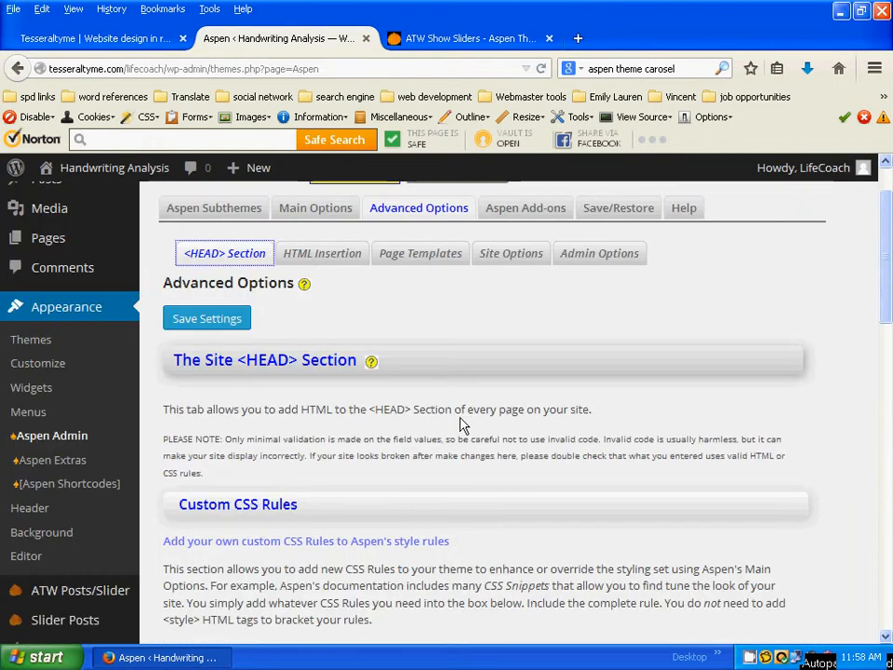
- Paste the shortcode [show_slider name=banner] into the Site Header Insert Code box of the HTML Insertion options
{"action": "left_click", "coordinate": [331, 259]}
{"action": "scroll", "coordinate": [682, 454], "scroll_direction": "down", "scroll_amount": 2}
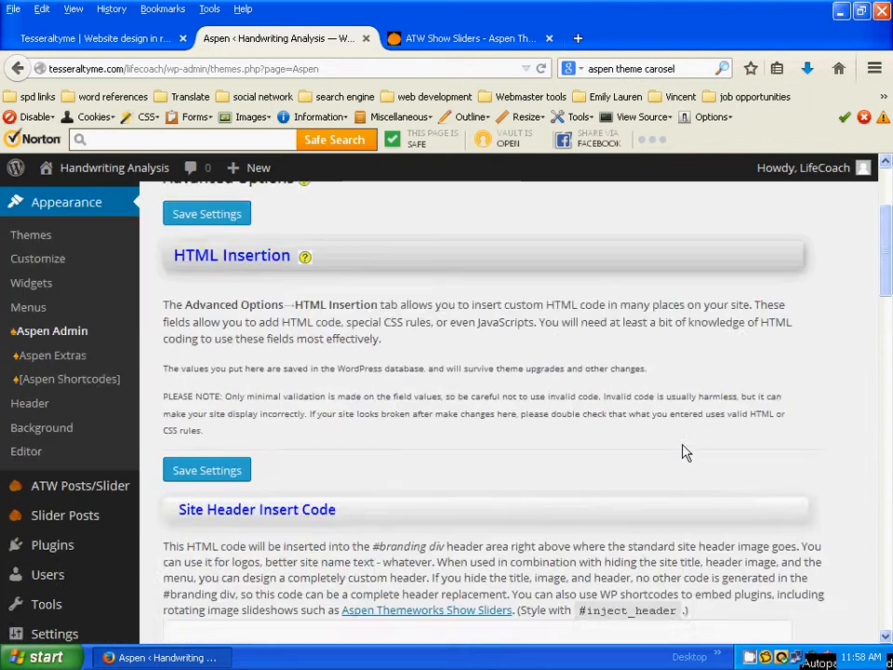
{"action": "scroll", "coordinate": [682, 453], "scroll_direction": "down", "scroll_amount": 3}
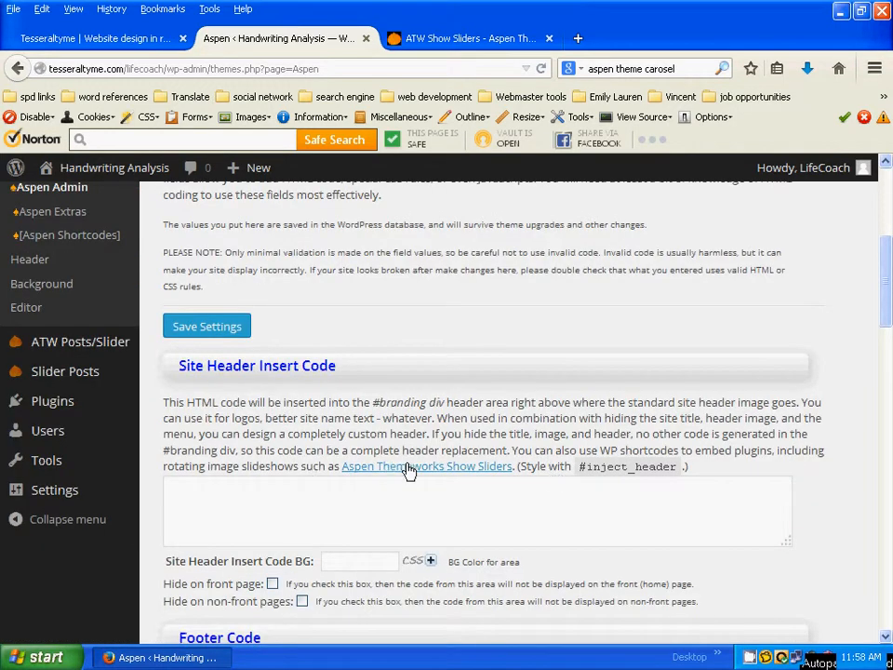
{"action": "left_click", "coordinate": [237, 492]}
{"action": "right_click", "coordinate": [237, 492]}
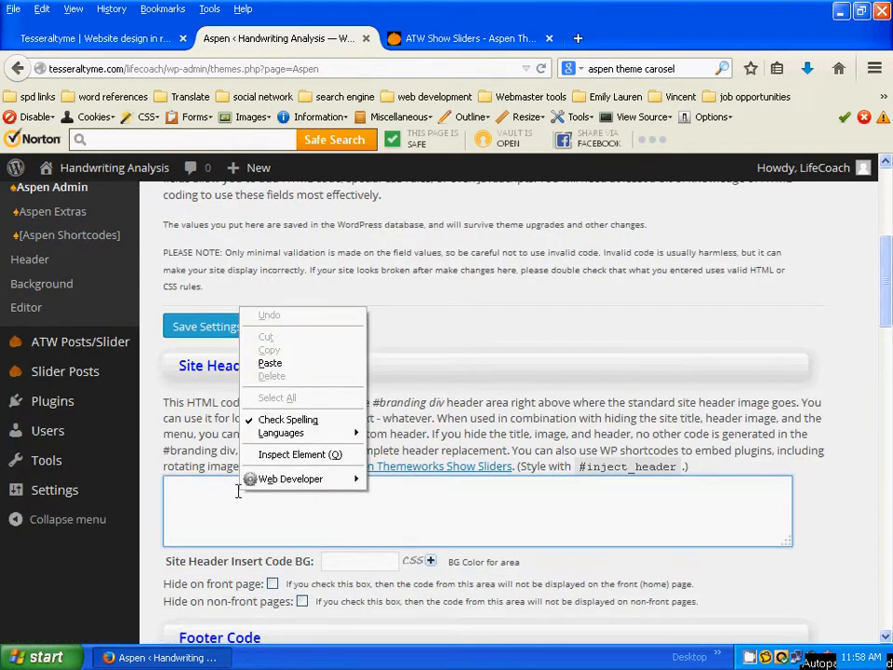
{"action": "left_click", "coordinate": [344, 360]}
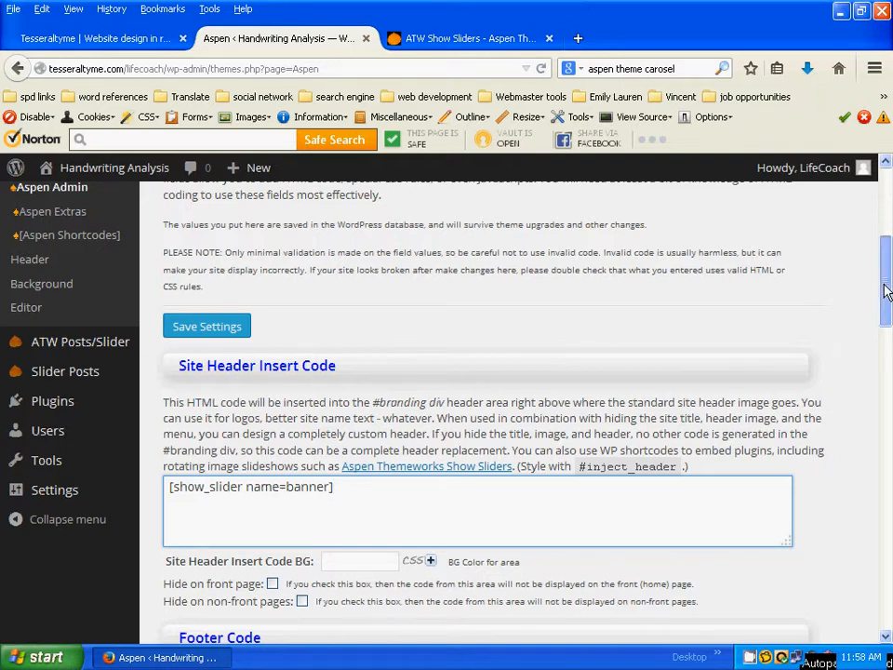
- Save the Aspen theme settings and visit the live site
{"action": "left_click_drag", "start_coordinate": [883, 291], "coordinate": [888, 316]}
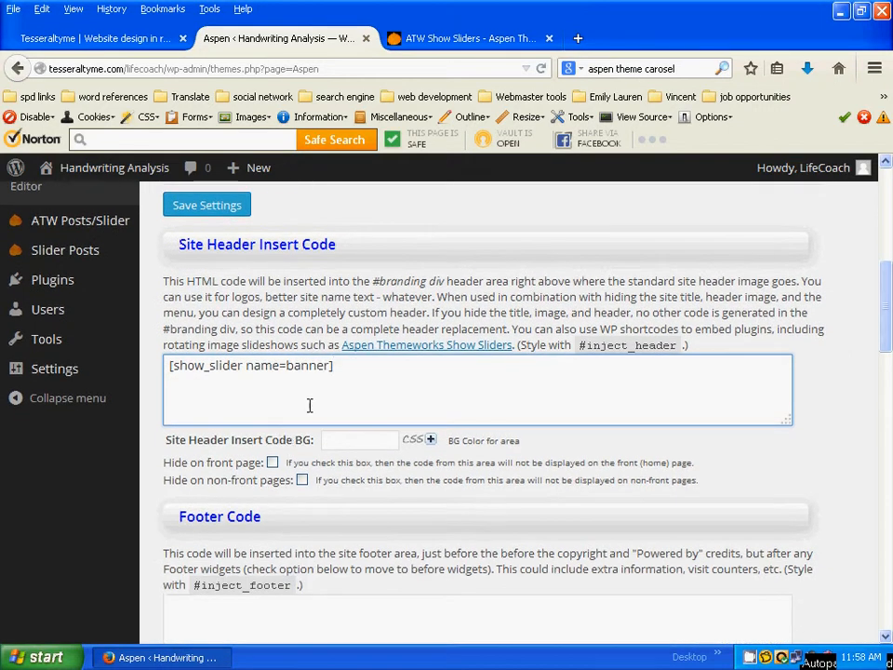
{"action": "scroll", "coordinate": [887, 345], "scroll_direction": "up", "scroll_amount": 3}
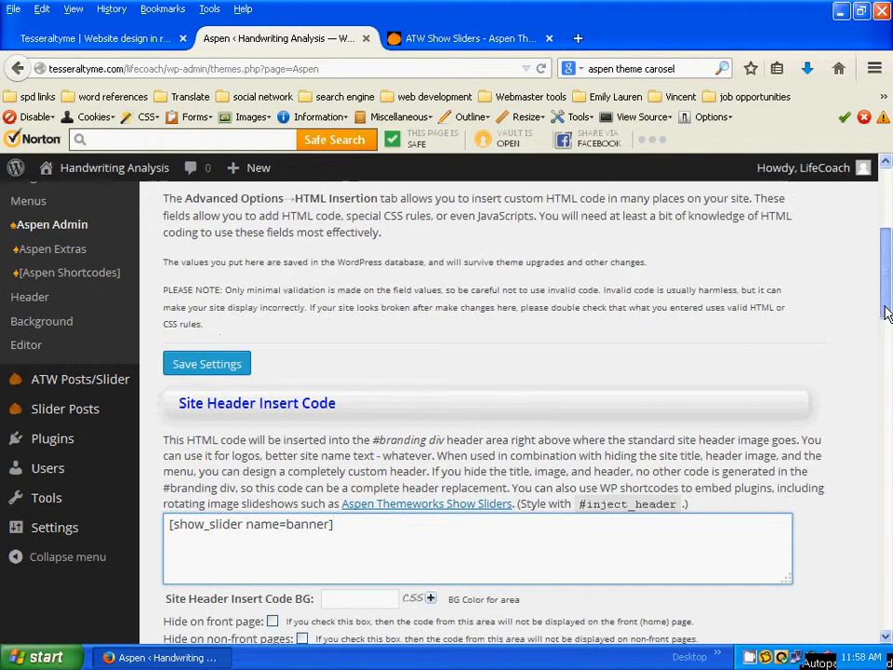
{"action": "left_click", "coordinate": [212, 366]}
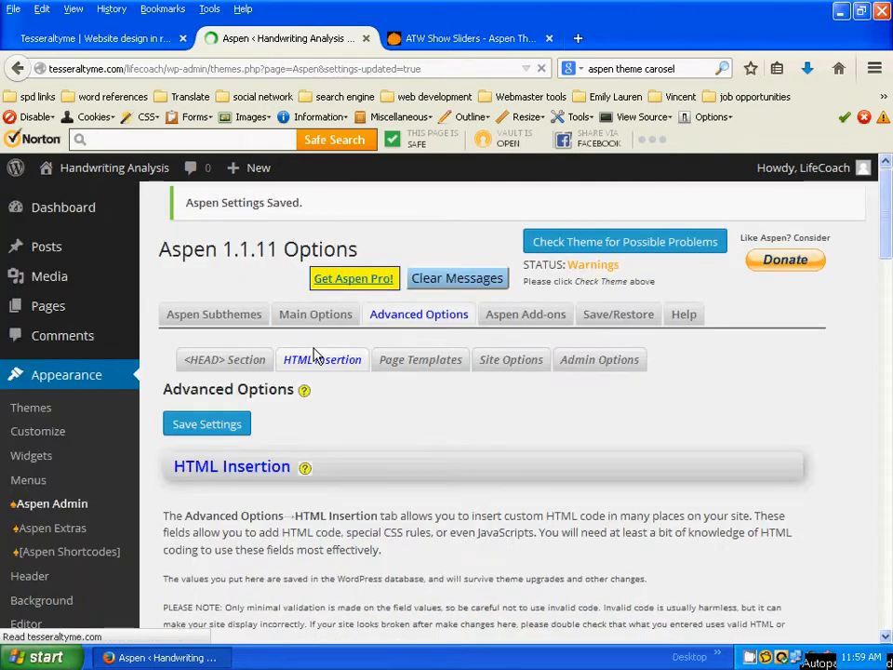
{"action": "mouse_move", "coordinate": [82, 175]}
{"action": "left_click", "coordinate": [58, 199]}
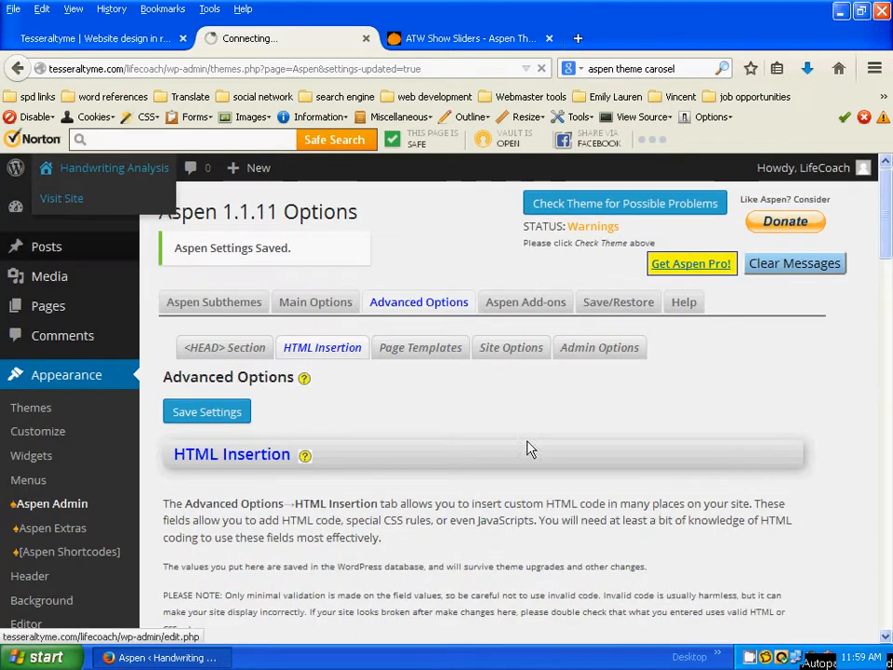